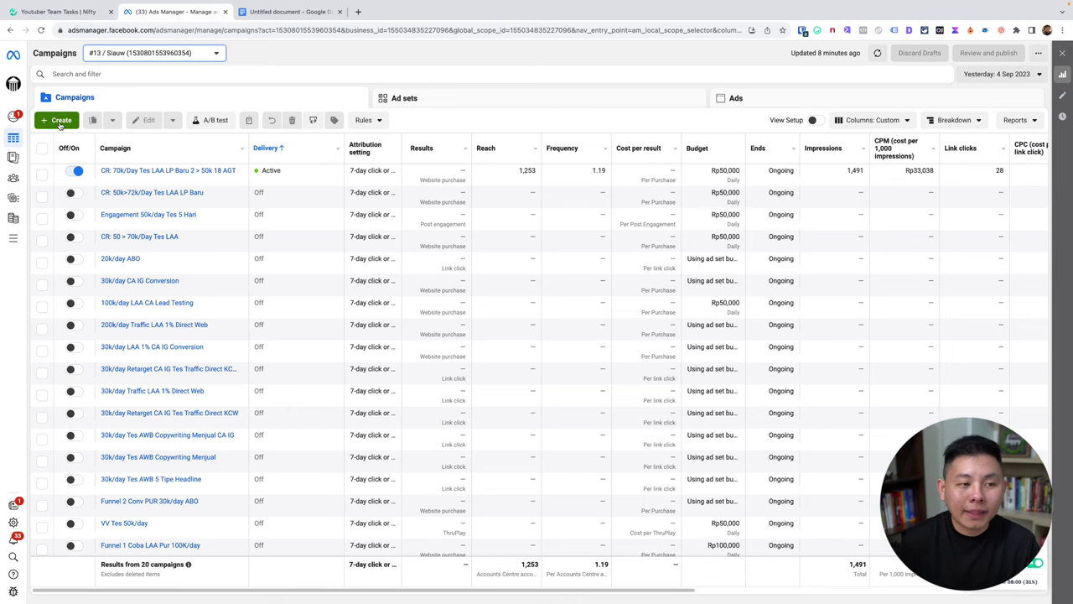
# Create a new campaign with the Traffic objective and set its ad set's conversion location to Website.
pyautogui.click(59, 120)
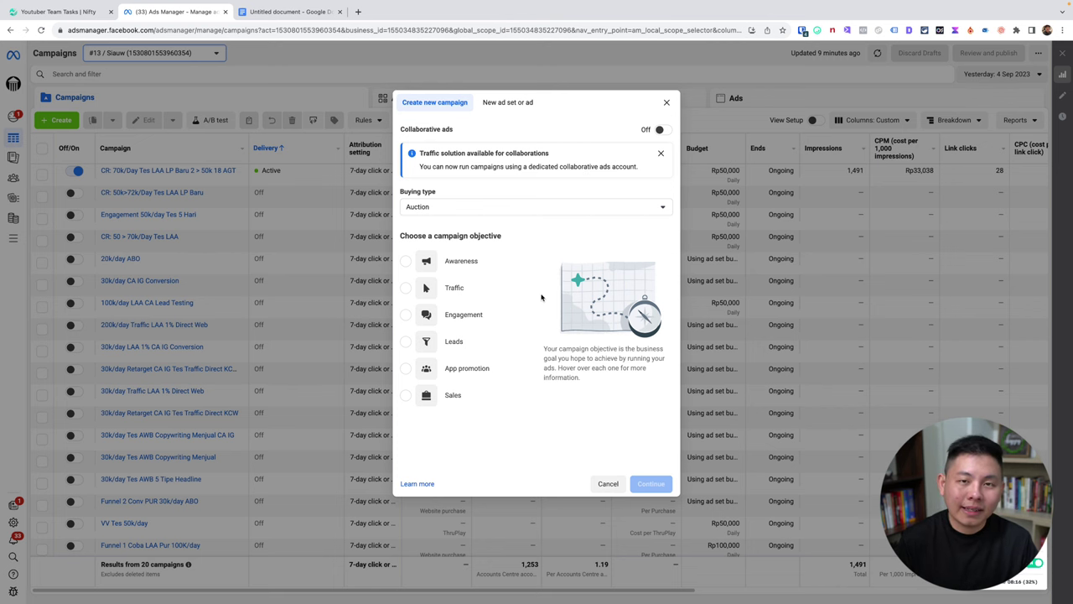
pyautogui.moveTo(474, 295)
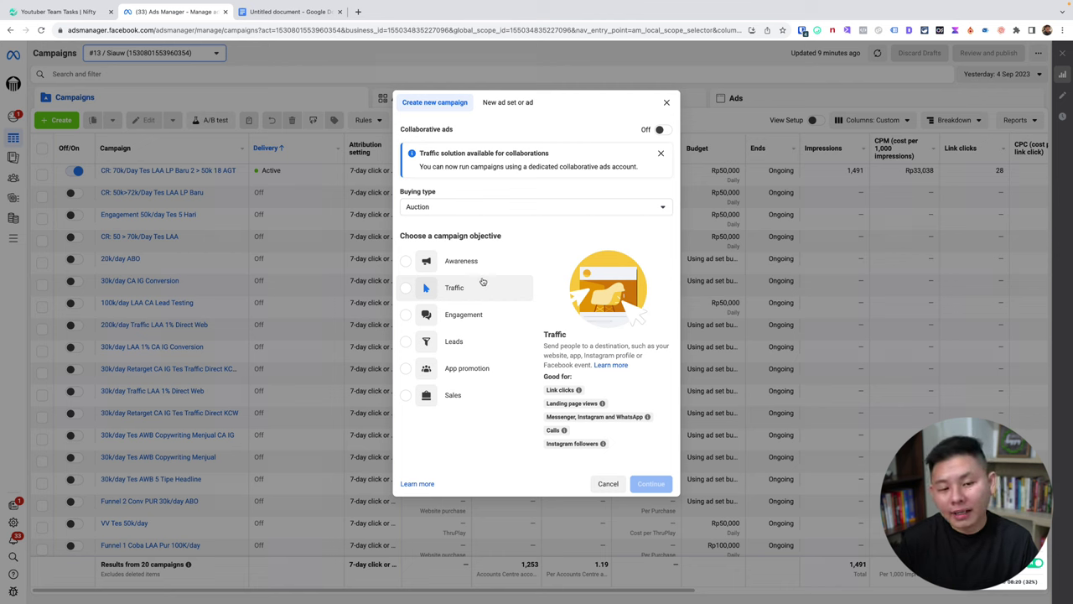
pyautogui.click(483, 284)
pyautogui.click(651, 501)
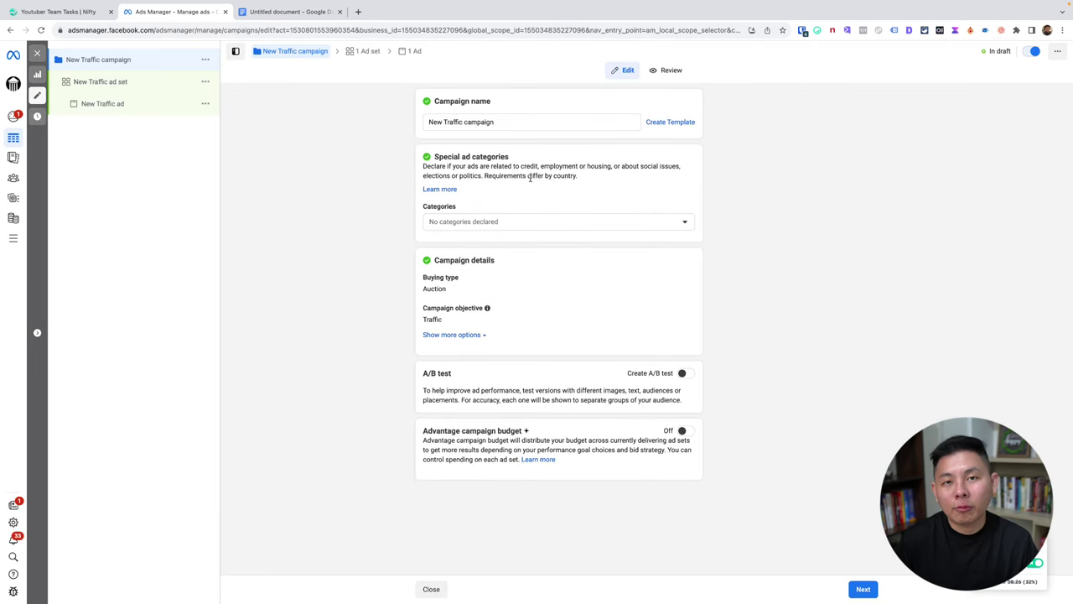
pyautogui.click(109, 80)
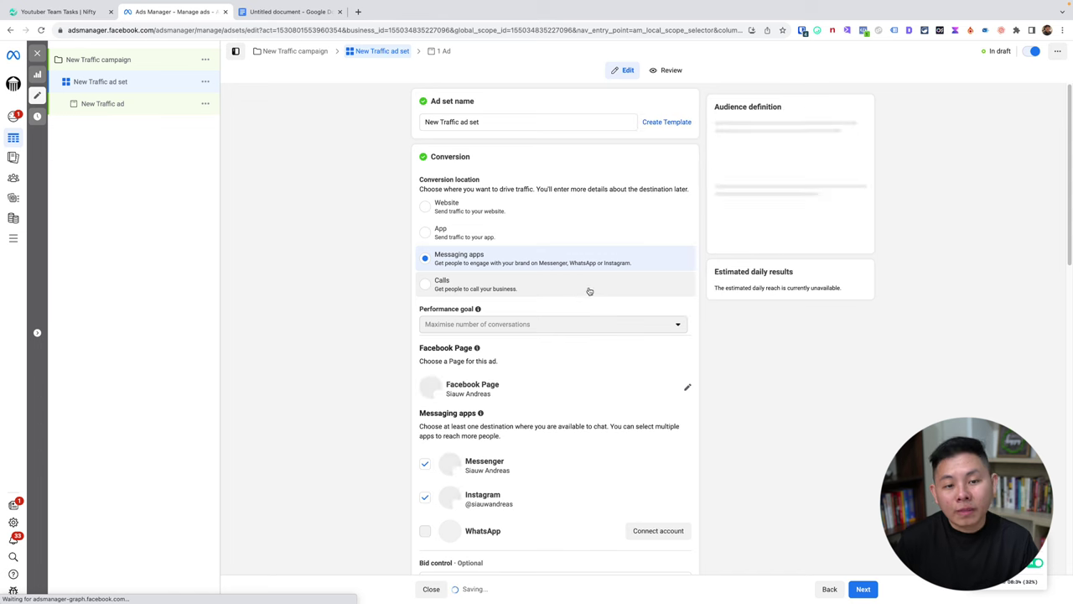
pyautogui.click(436, 207)
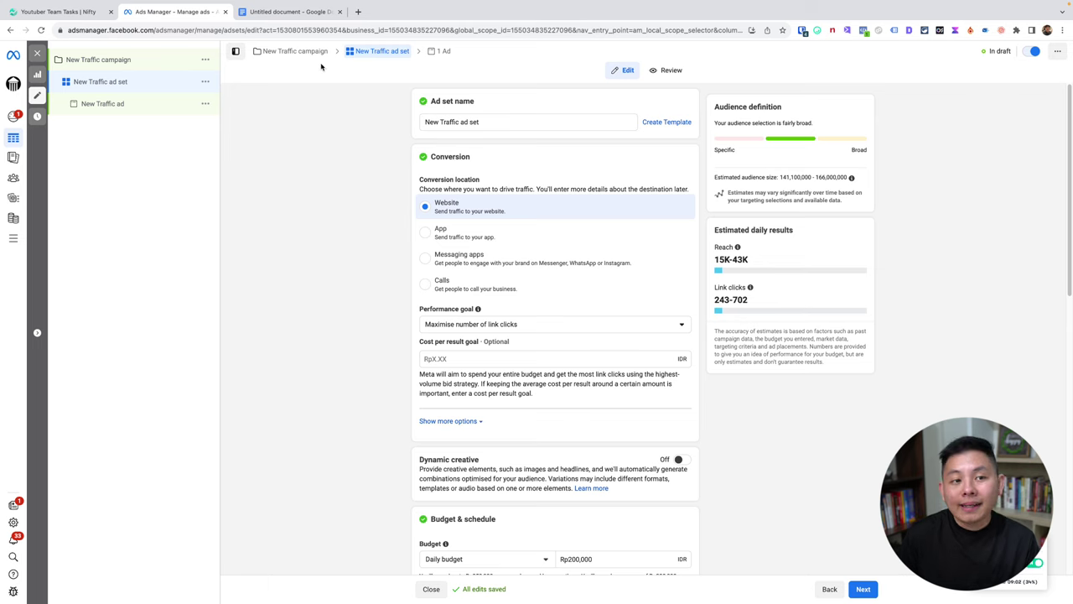
# Switch to the Google Docs postcode list and insert a blank line below the "Kode pos" heading.
pyautogui.click(291, 13)
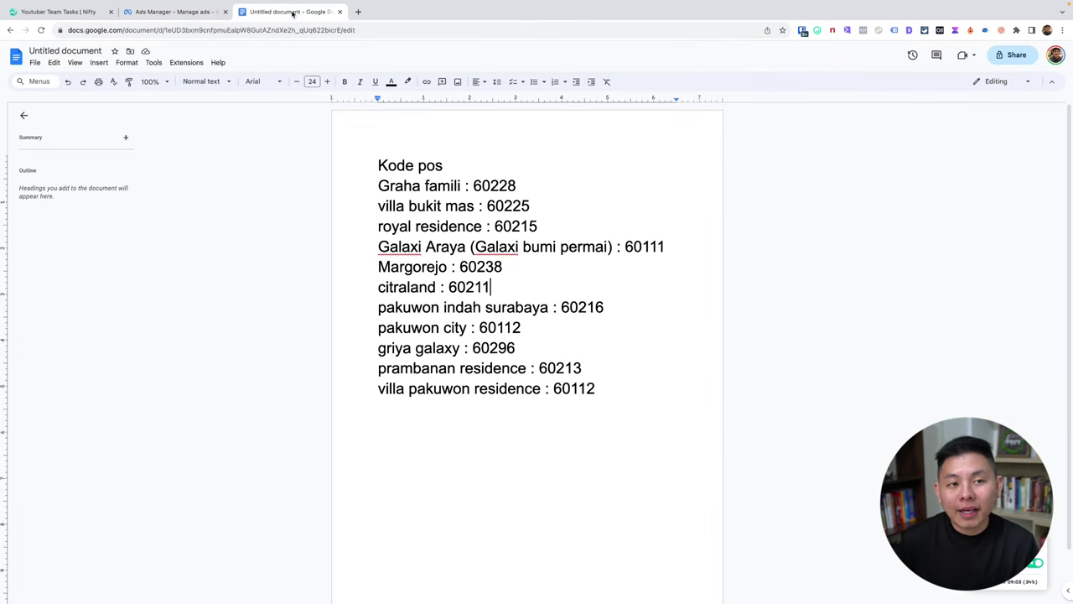
pyautogui.click(523, 164)
pyautogui.press('Return')
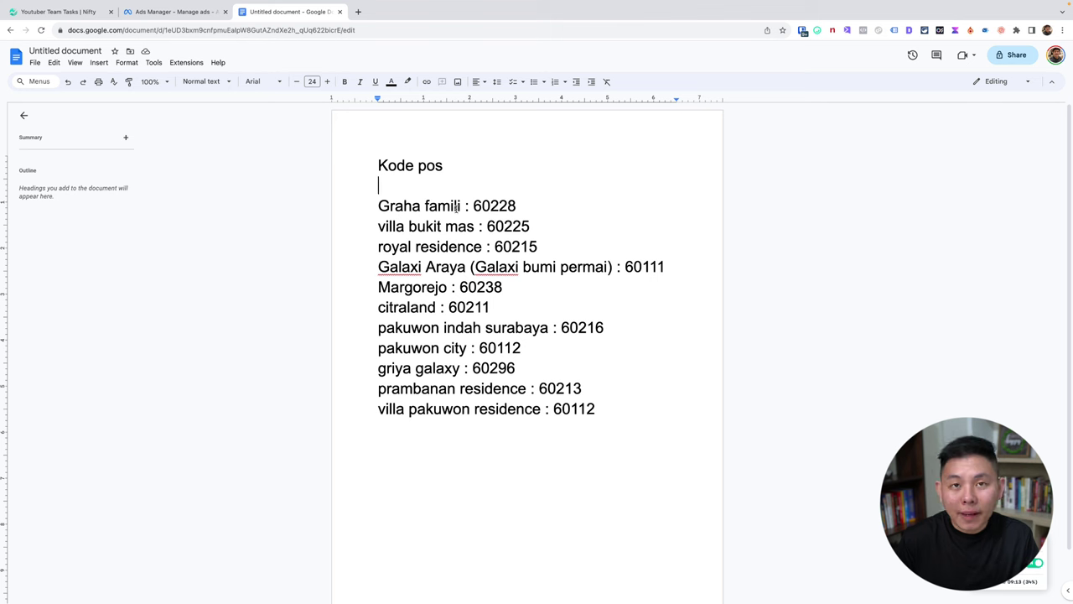
pyautogui.moveTo(472, 206); pyautogui.dragTo(509, 226)
pyautogui.click(495, 246)
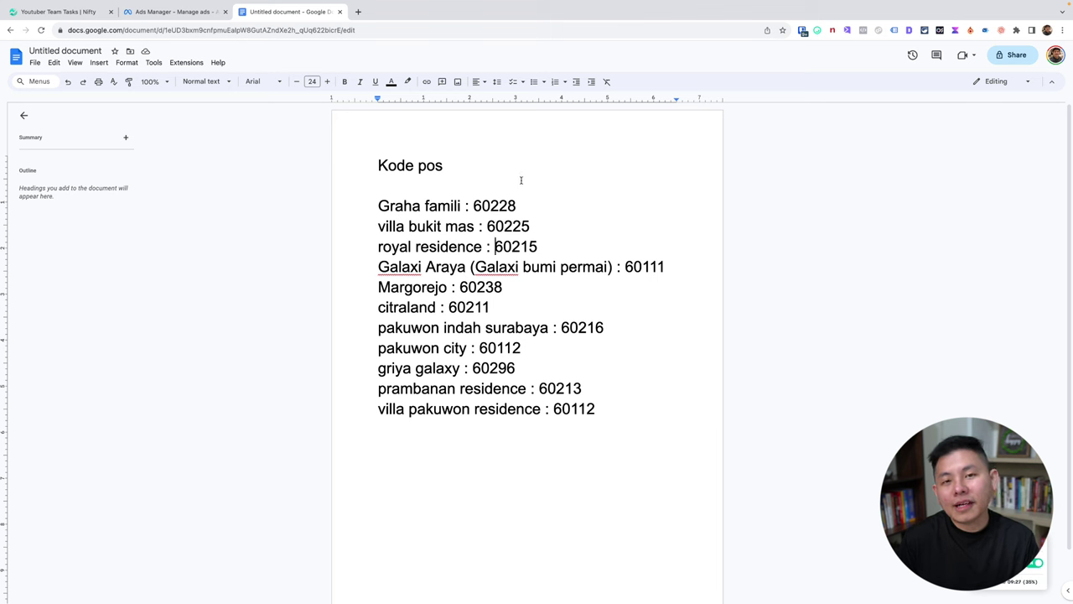
pyautogui.doubleClick(497, 207)
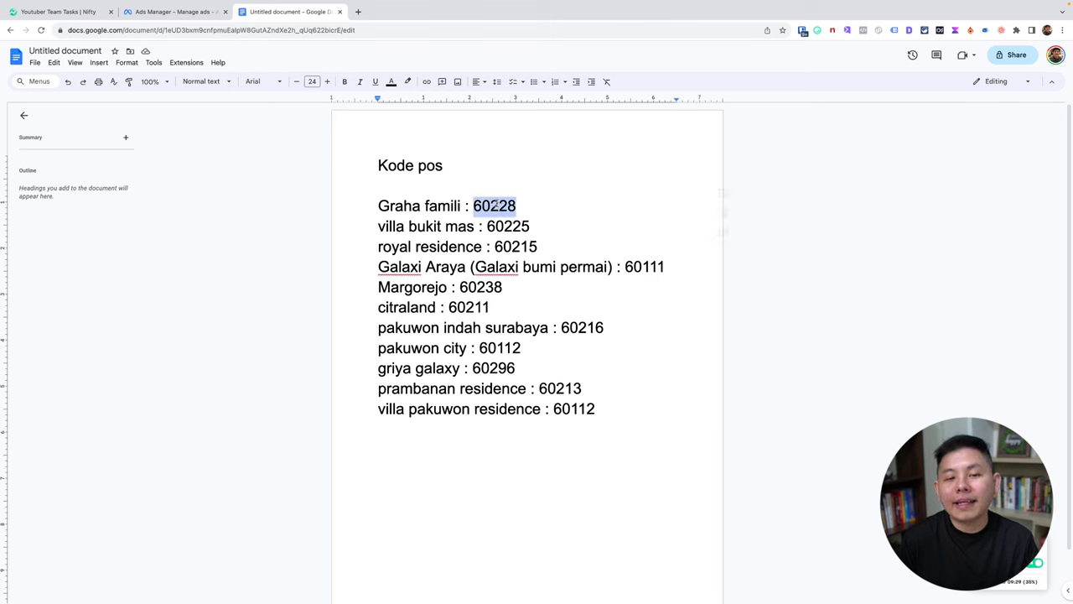
pyautogui.click(562, 206)
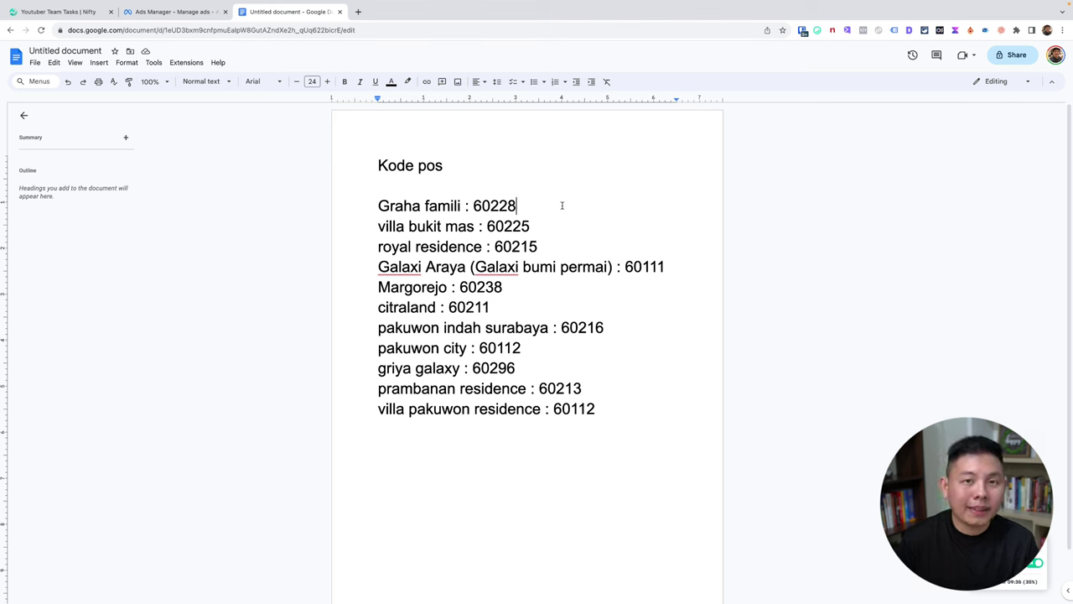
# Return to Ads Manager and remove Indonesia from the ad set's audience locations.
pyautogui.click(167, 11)
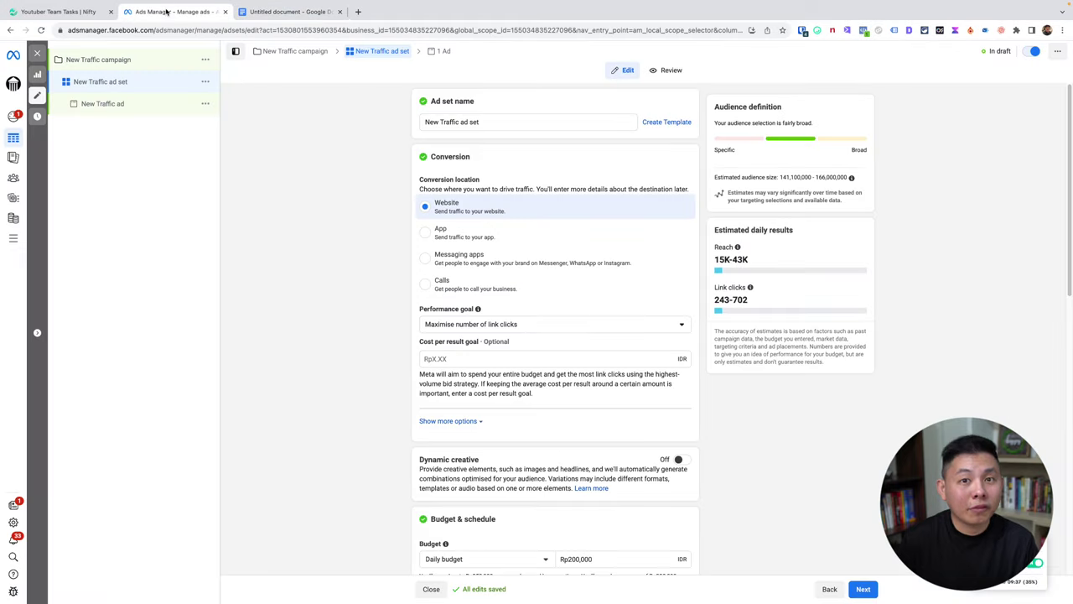
pyautogui.scroll(-2, 606, 359)
pyautogui.scroll(-8, 606, 359)
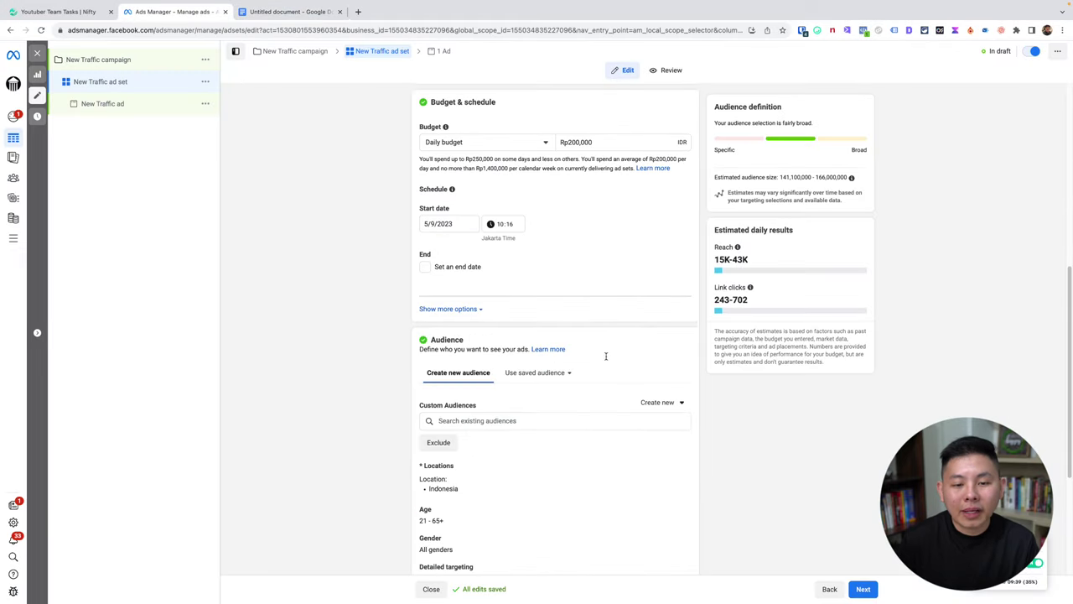
pyautogui.click(677, 291)
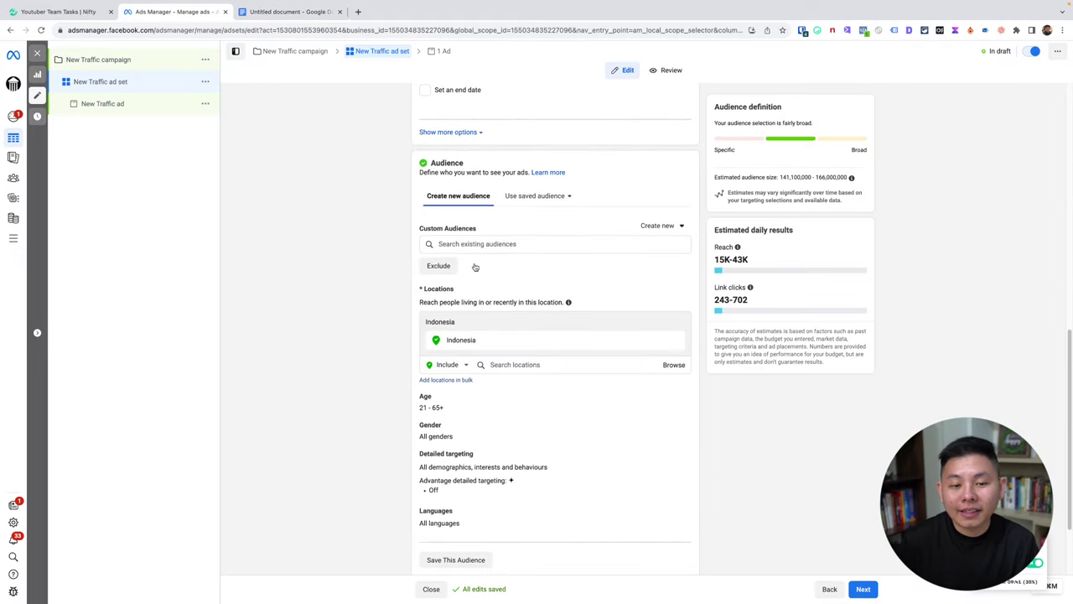
pyautogui.scroll(-1, 578, 266)
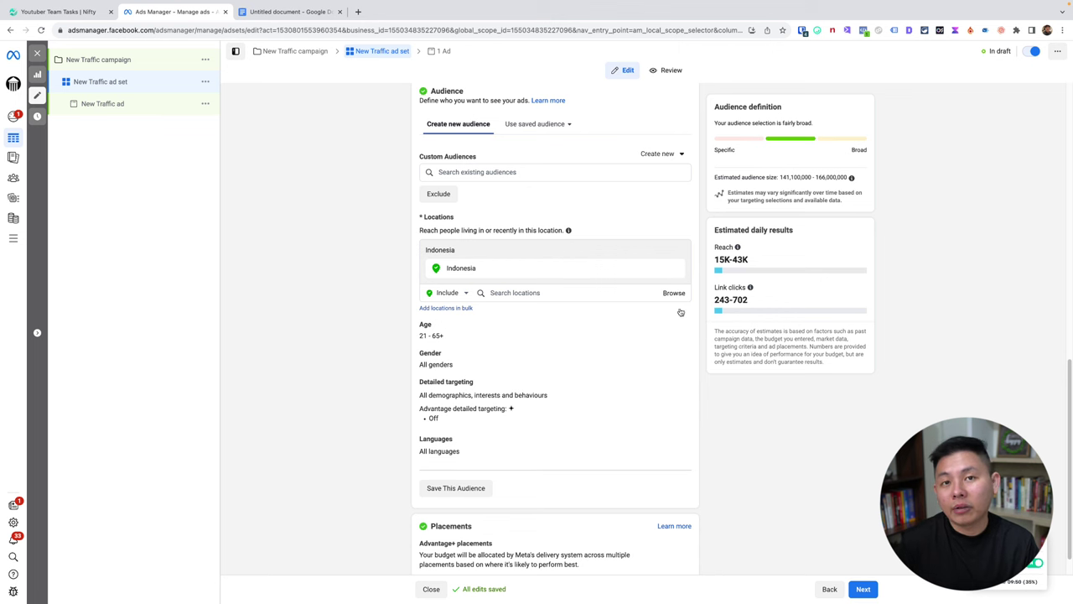
pyautogui.scroll(-1, 659, 227)
pyautogui.click(674, 239)
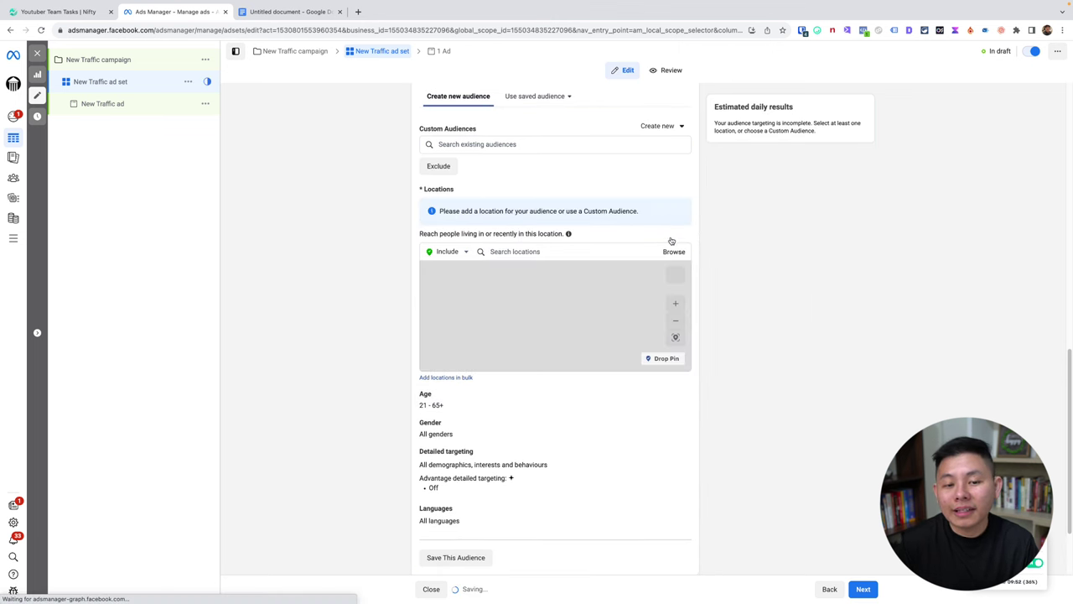
pyautogui.scroll(-1, 481, 210)
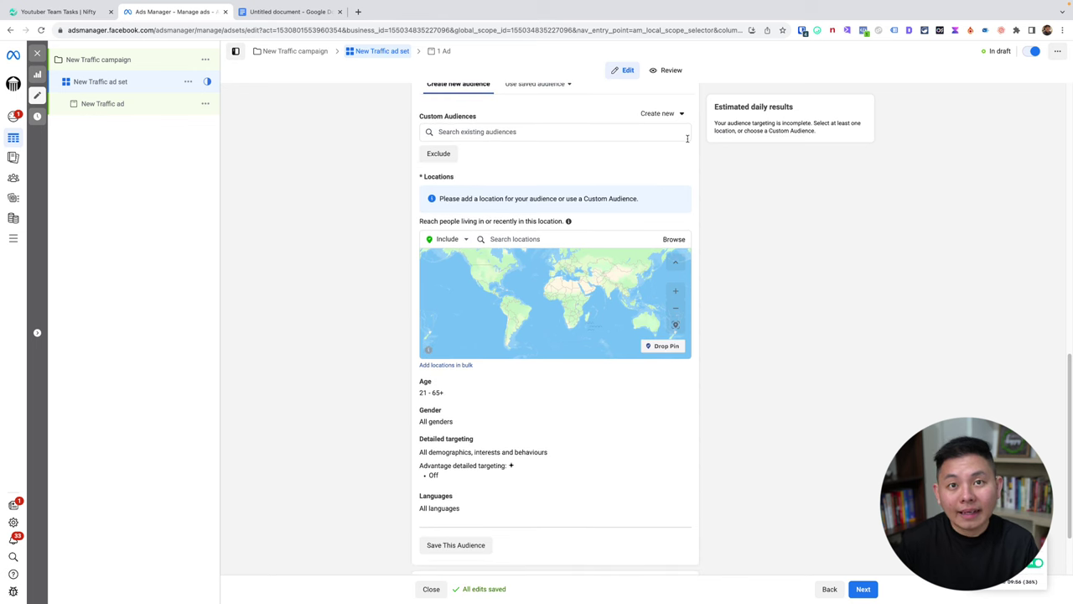
# Copy the Graha famili postcode 60228 from the Google Docs list and include that Surabaya postcode in the ad set's audience locations.
pyautogui.click(298, 11)
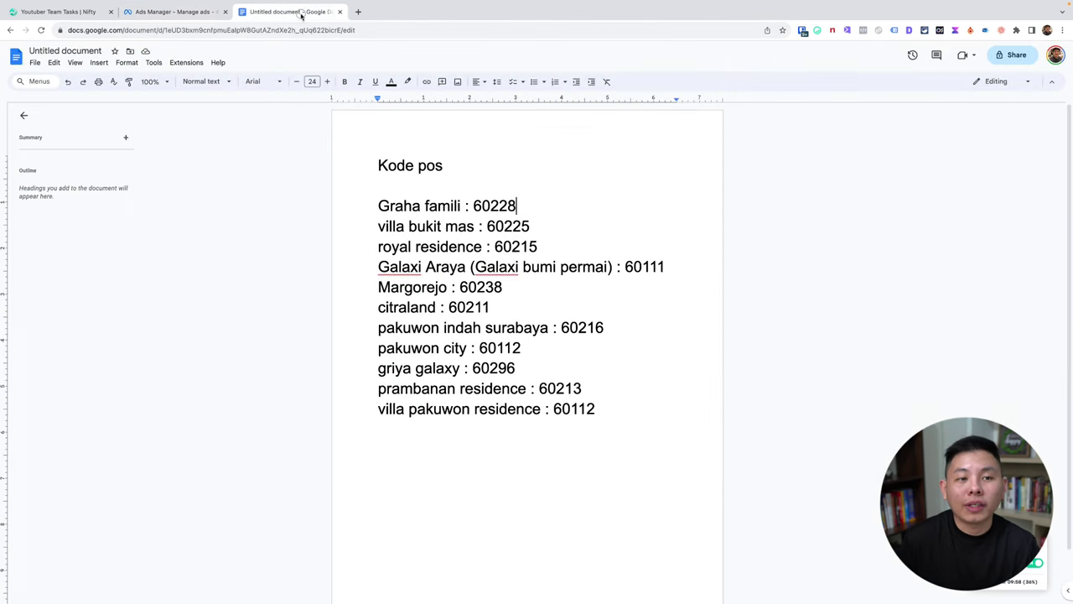
pyautogui.doubleClick(484, 204)
pyautogui.hotkey('ctrl', 'c')
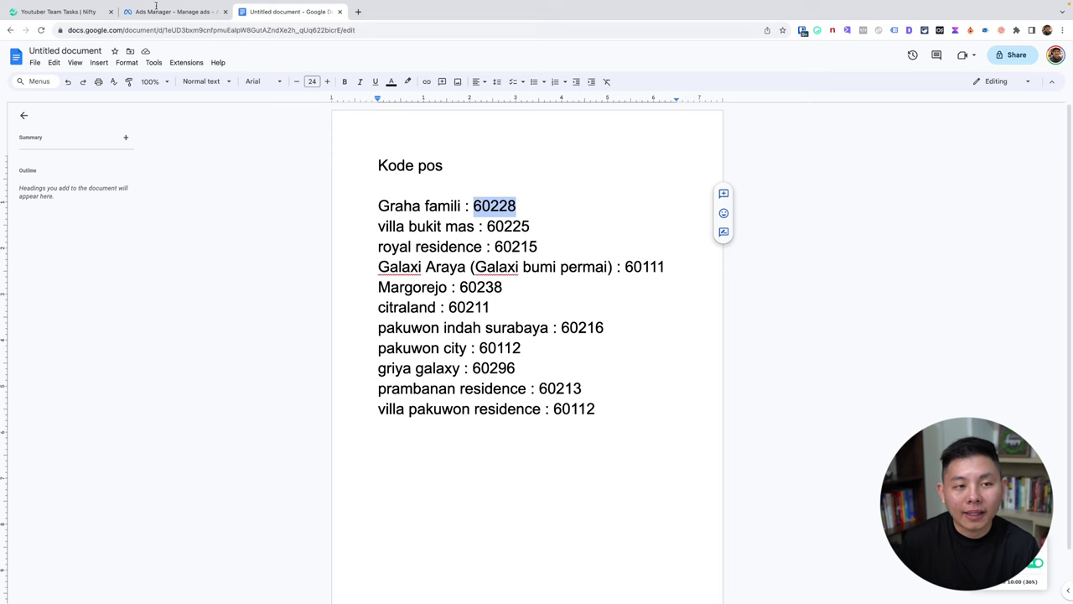
pyautogui.click(167, 11)
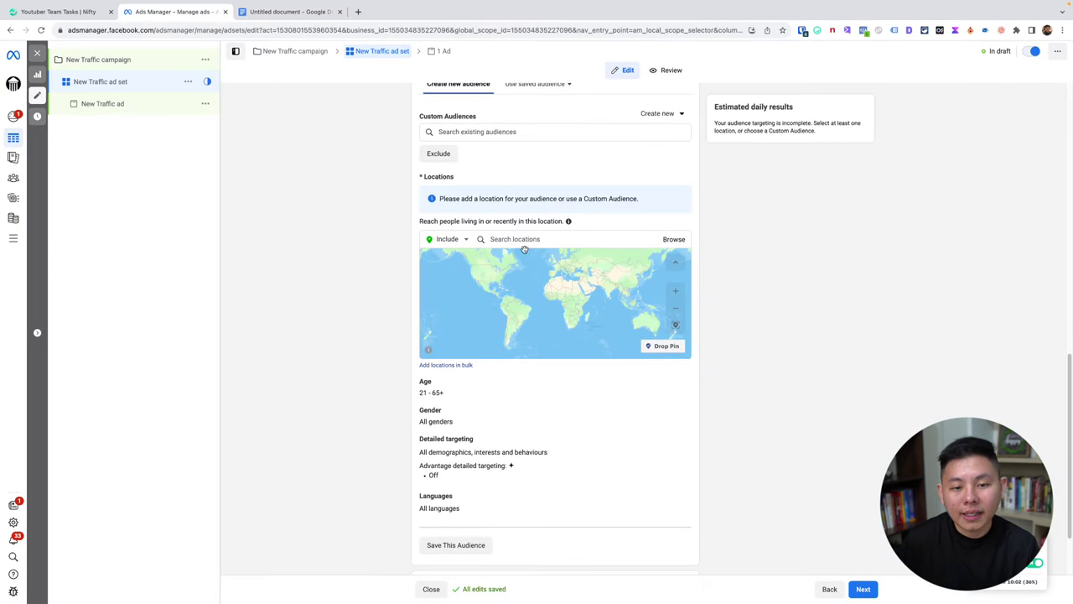
pyautogui.click(523, 239)
pyautogui.hotkey('ctrl', 'v')
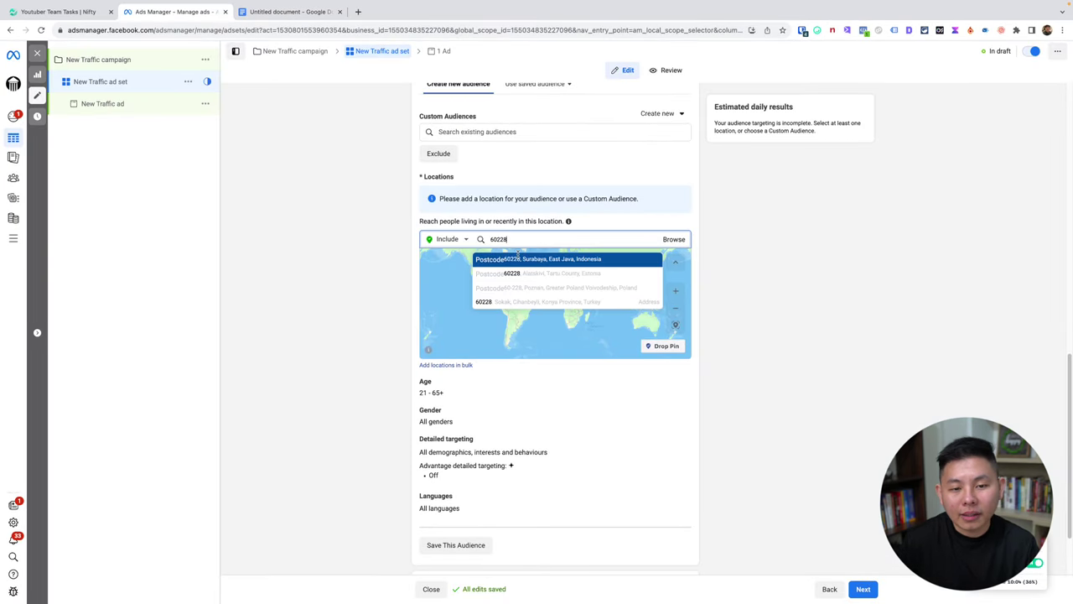
pyautogui.click(530, 261)
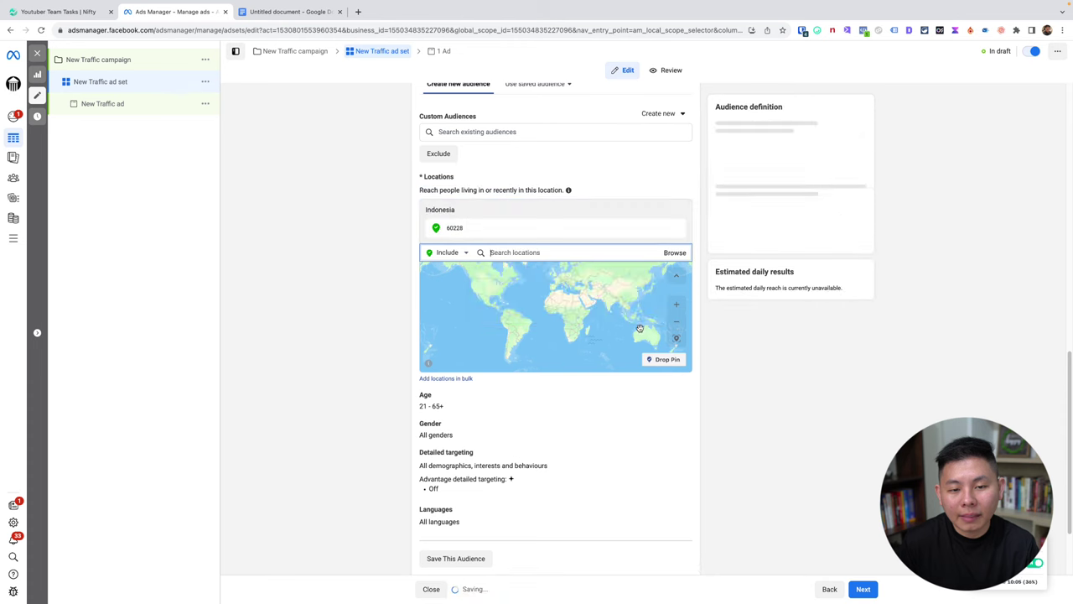
pyautogui.scroll(2, 566, 326)
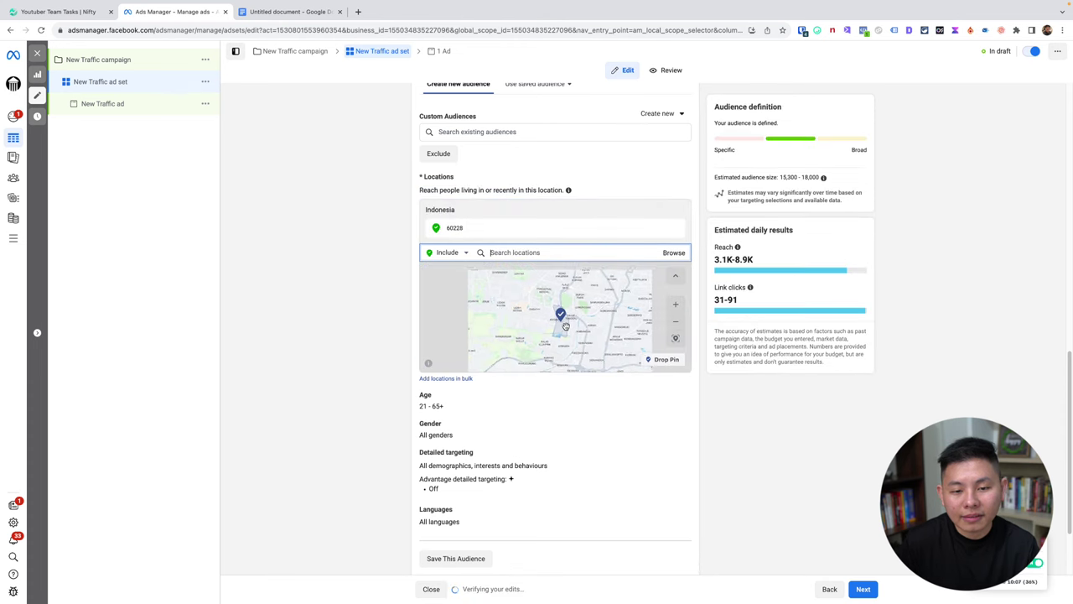
pyautogui.scroll(-2, 566, 326)
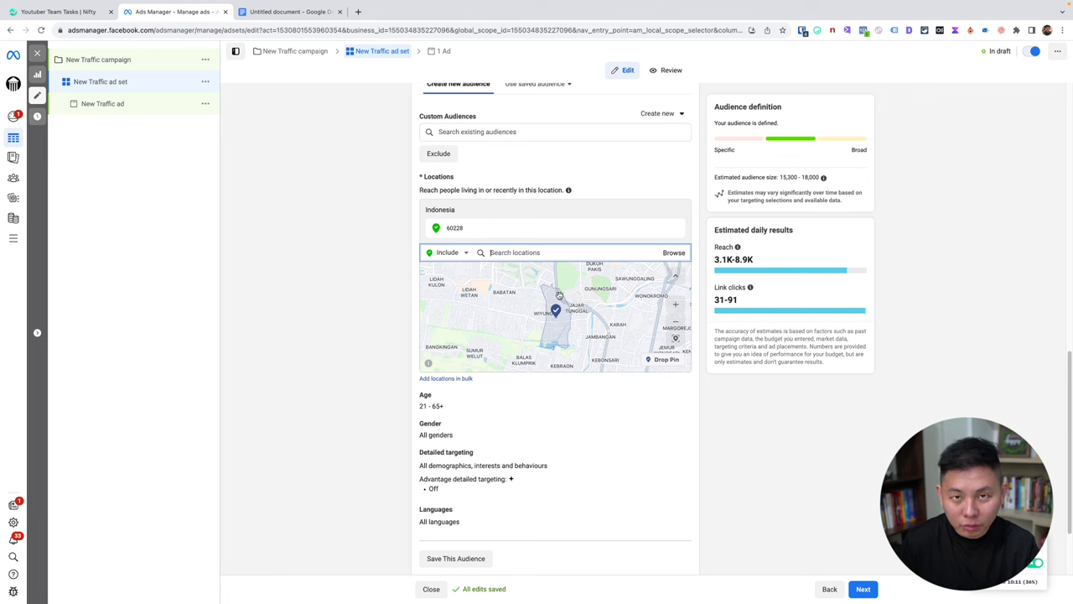
pyautogui.write('graha famili')
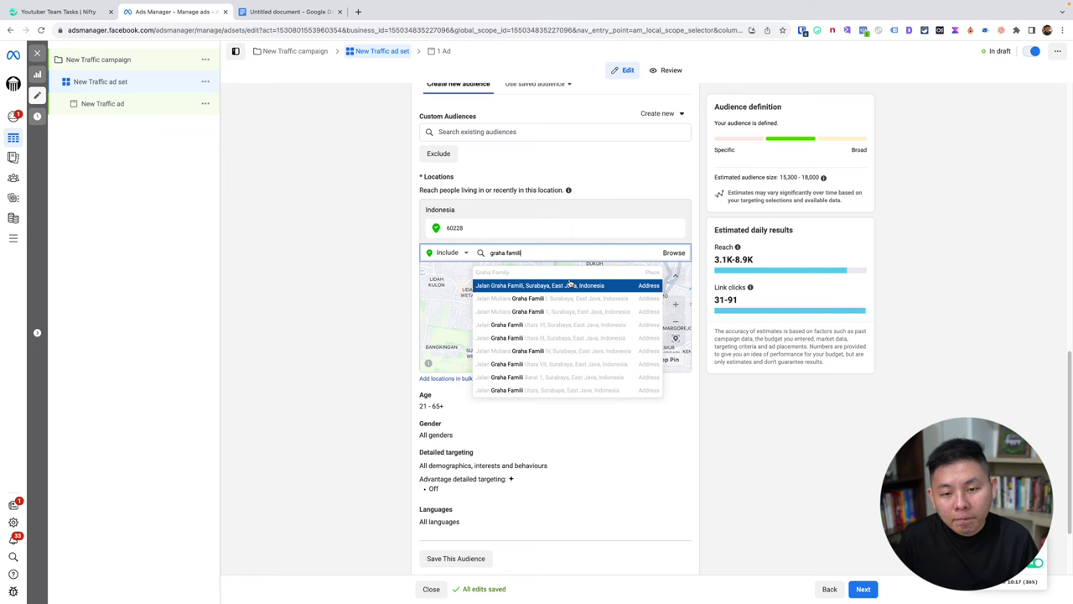
pyautogui.click(571, 273)
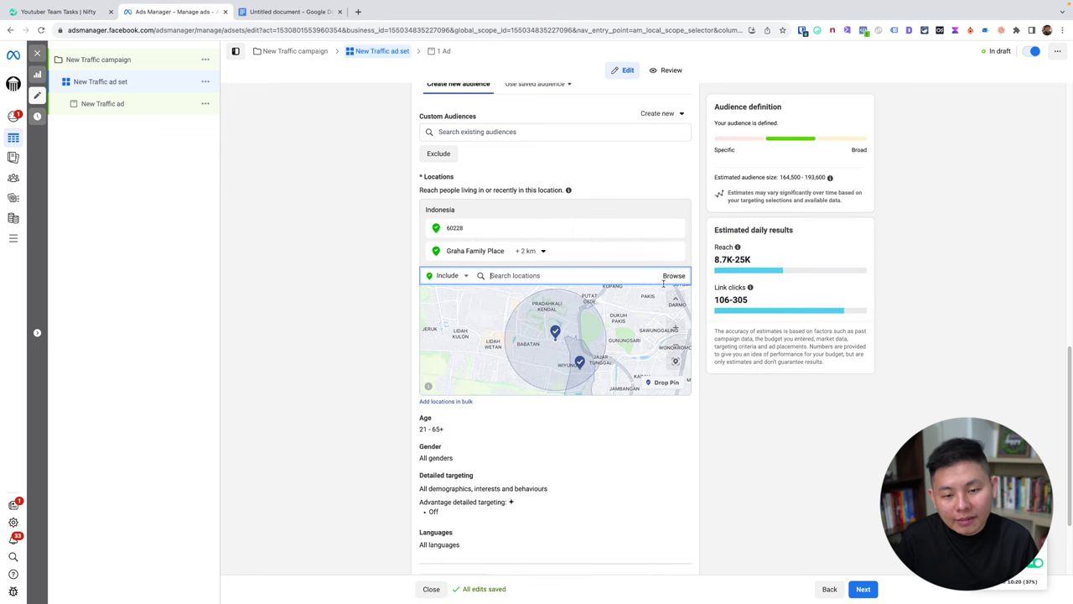
pyautogui.click(674, 253)
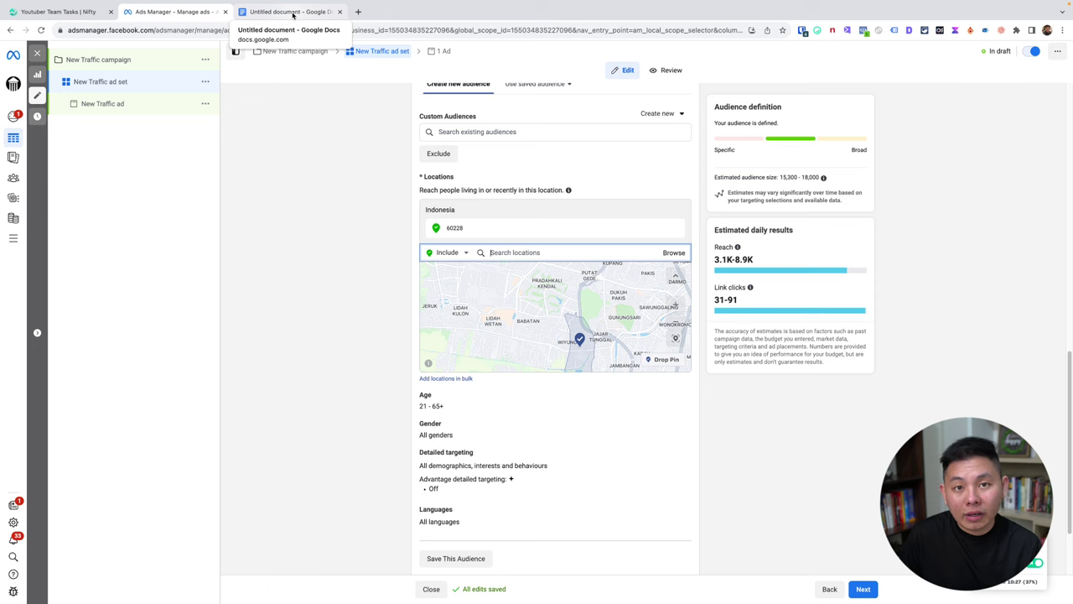
# Copy the villa bukit mas postcode 60225 from the Google Docs list and include that Surabaya postcode in the audience locations.
pyautogui.click(292, 14)
pyautogui.doubleClick(506, 226)
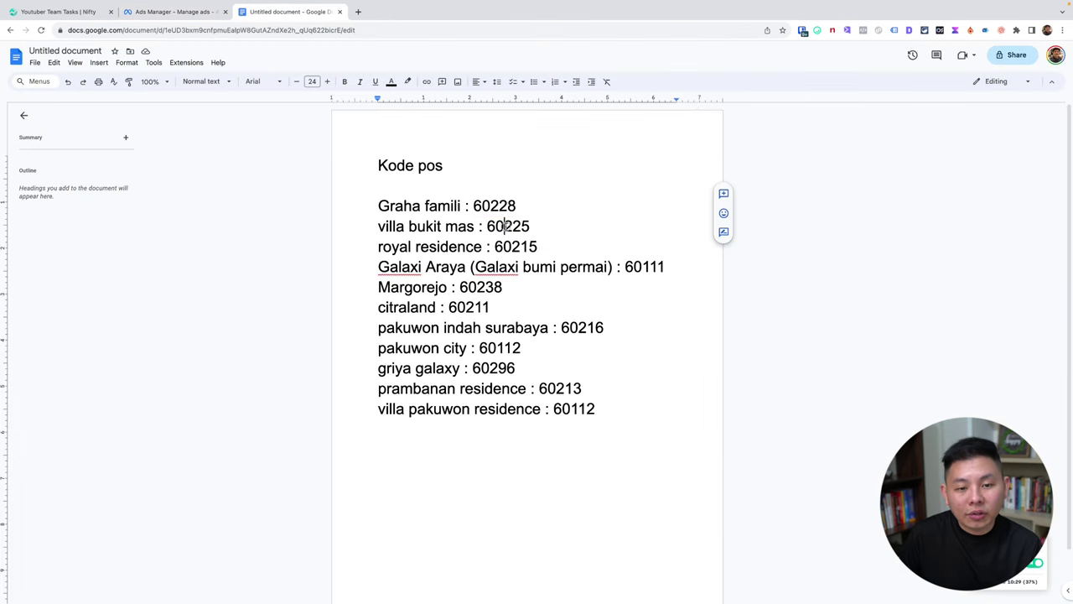
pyautogui.hotkey('ctrl', 'c')
pyautogui.click(193, 13)
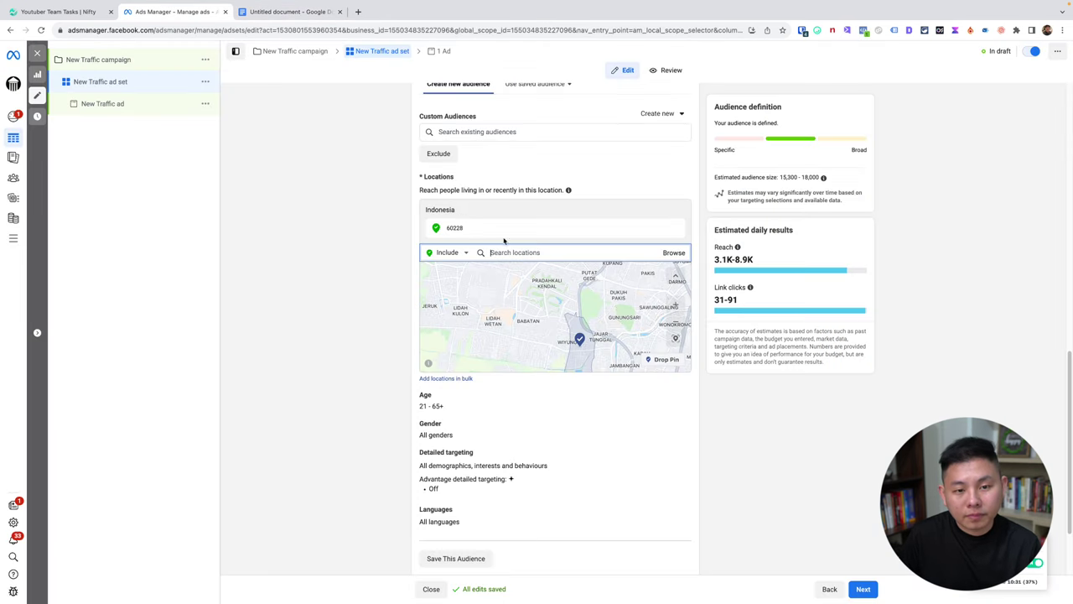
pyautogui.hotkey('ctrl', 'v')
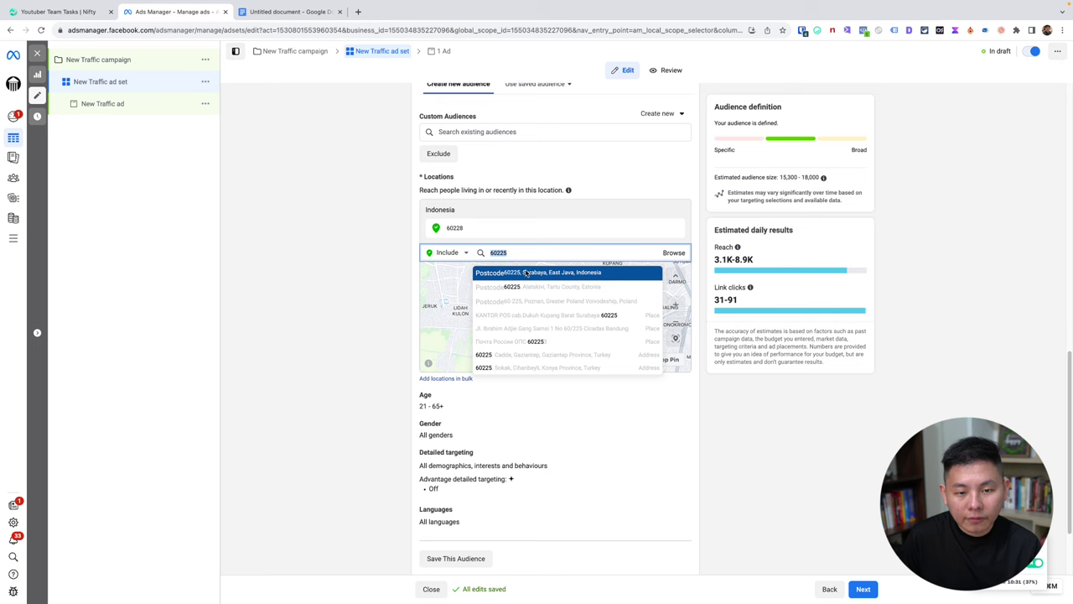
pyautogui.click(531, 273)
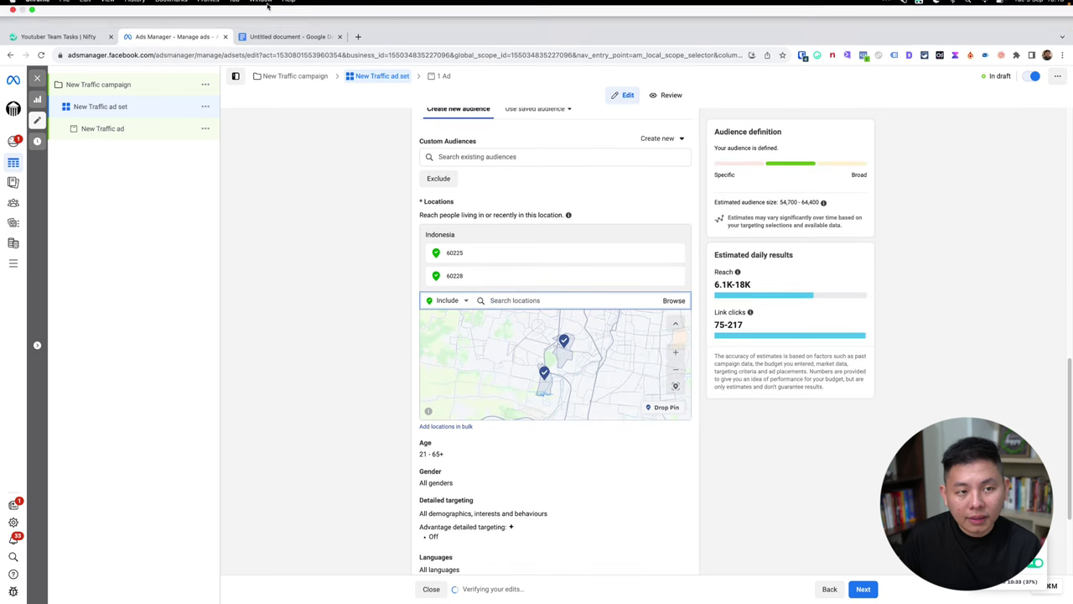
# Copy the royal residence postcode 60215 from the Google Docs list and include it in the ad set's audience locations.
pyautogui.click(277, 12)
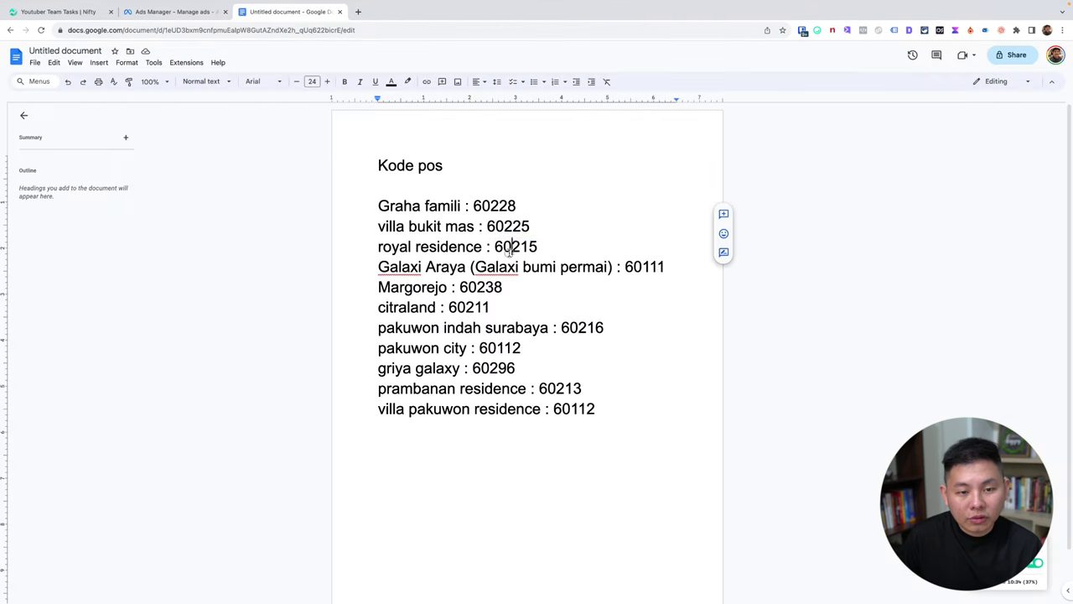
pyautogui.doubleClick(506, 247)
pyautogui.click(173, 36)
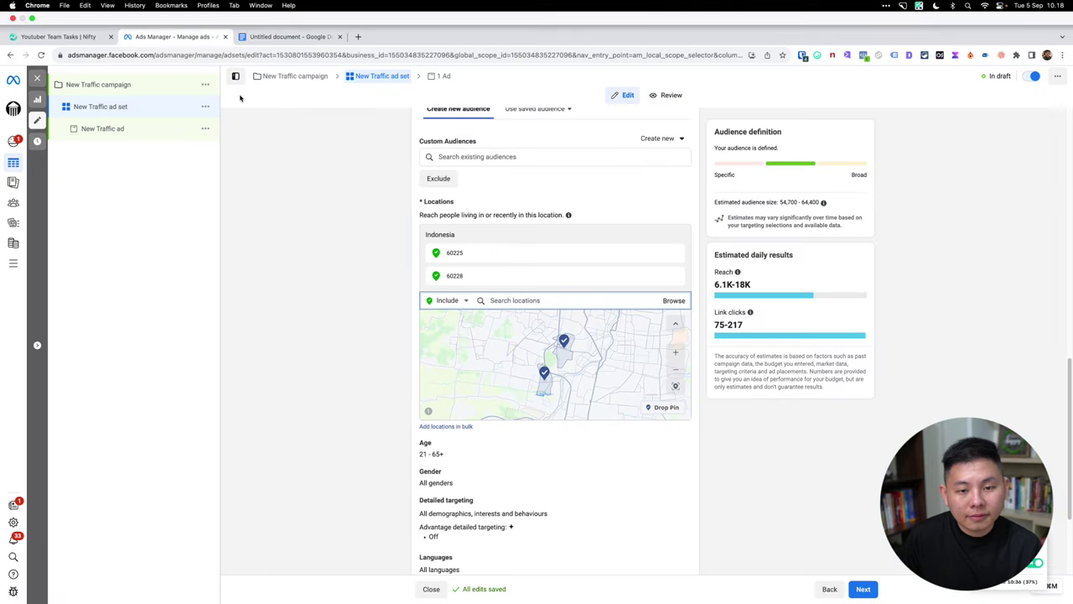
pyautogui.press('super+v')
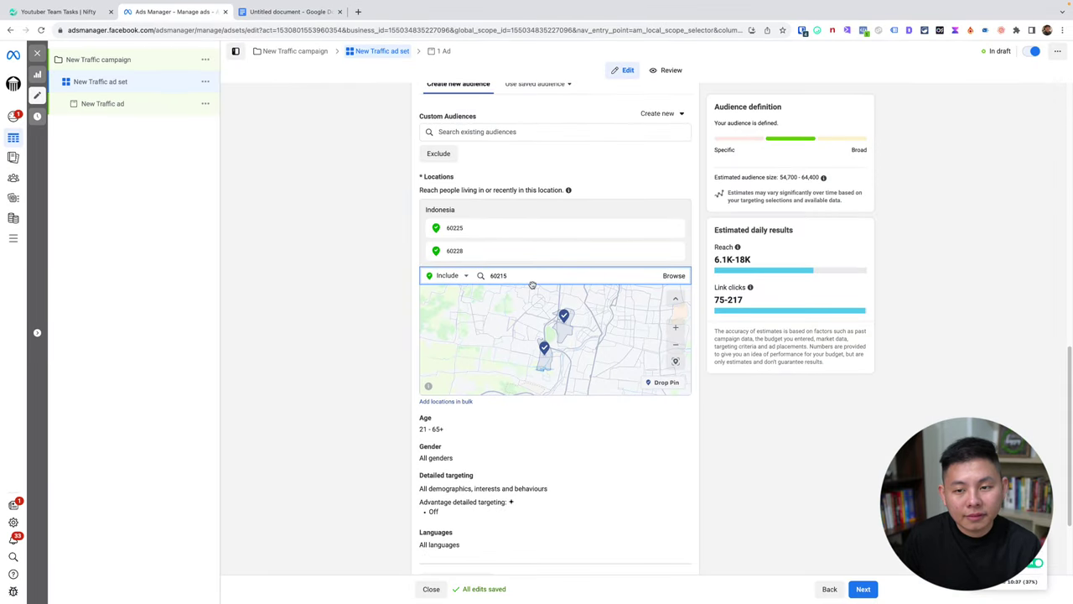
pyautogui.click(528, 295)
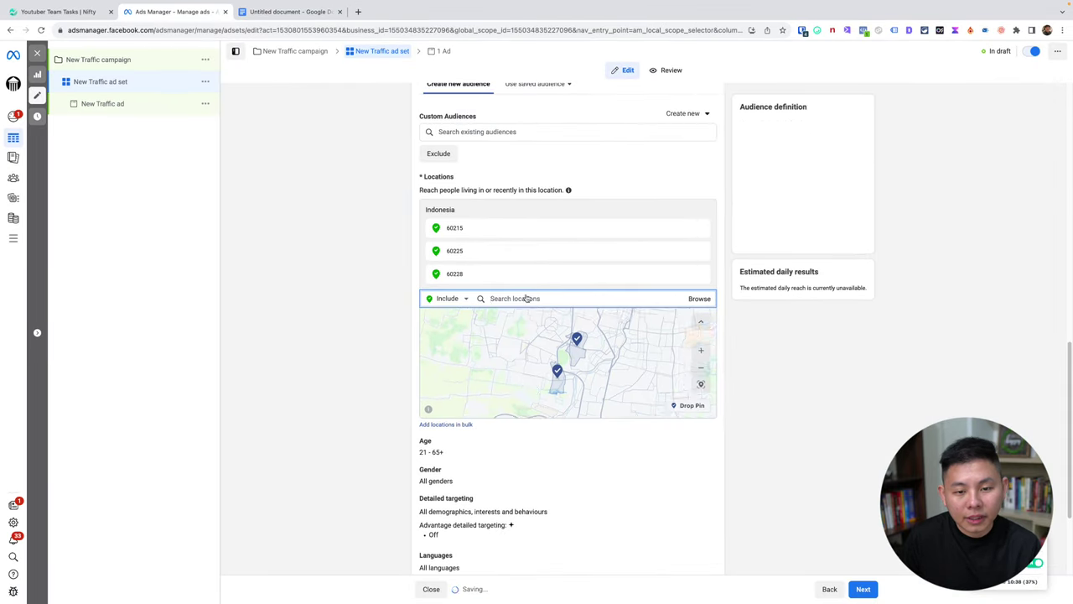
# Copy the Galaxi Araya postcode 60111 from the Google Docs list and include it in the ad set's audience locations.
pyautogui.click(292, 12)
pyautogui.doubleClick(642, 266)
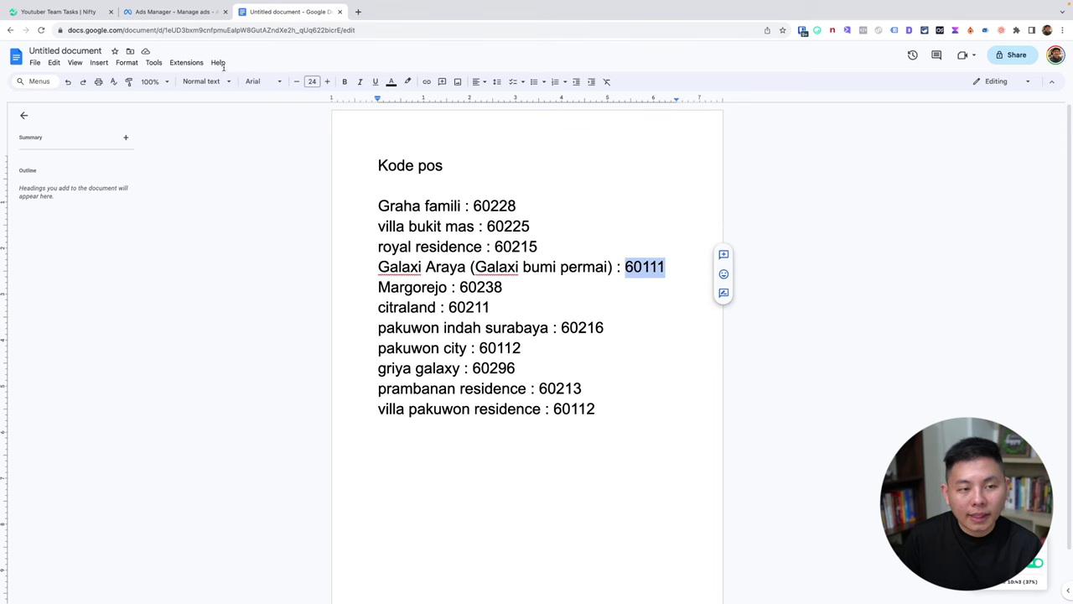
pyautogui.hotkey('ctrl', 'c')
pyautogui.click(172, 12)
pyautogui.click(520, 298)
pyautogui.hotkey('ctrl', 'v')
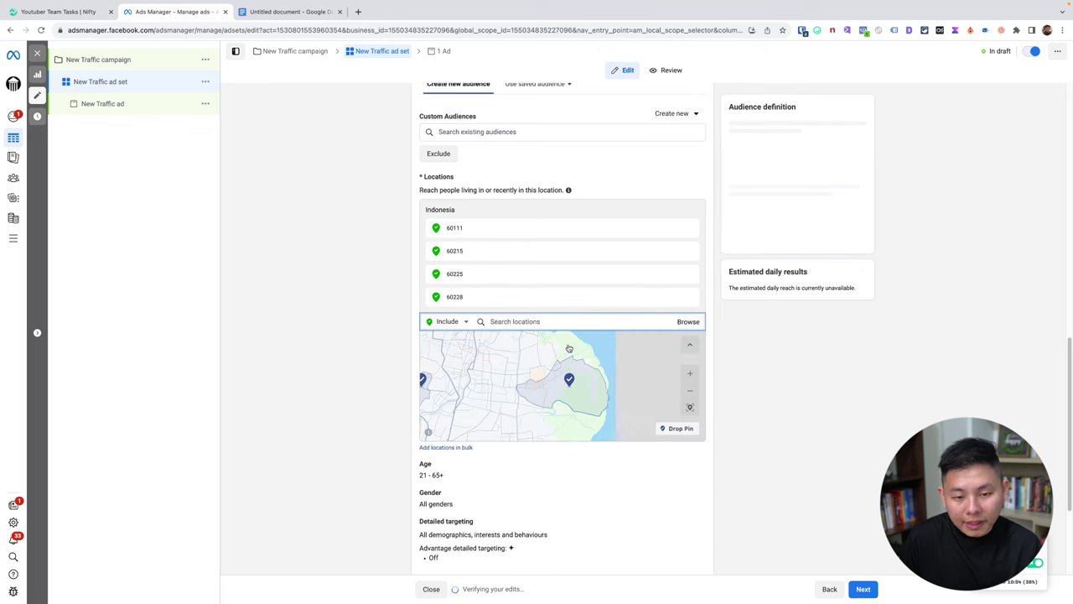
# Copy the Margorejo postcode 60238 from the Google Docs list and include that Surabaya postcode in the audience locations.
pyautogui.click(286, 12)
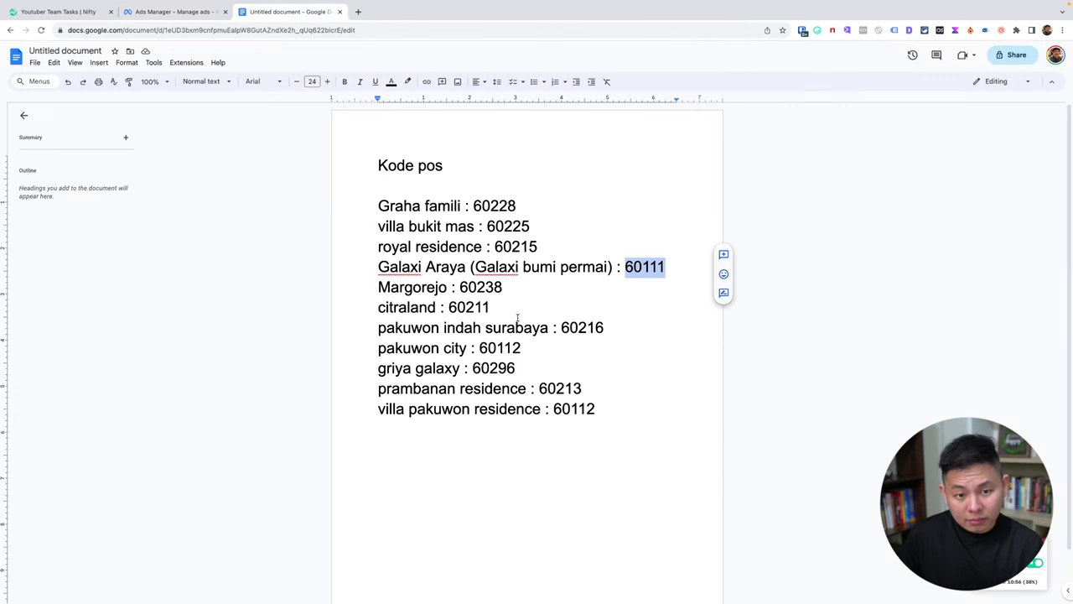
pyautogui.doubleClick(474, 287)
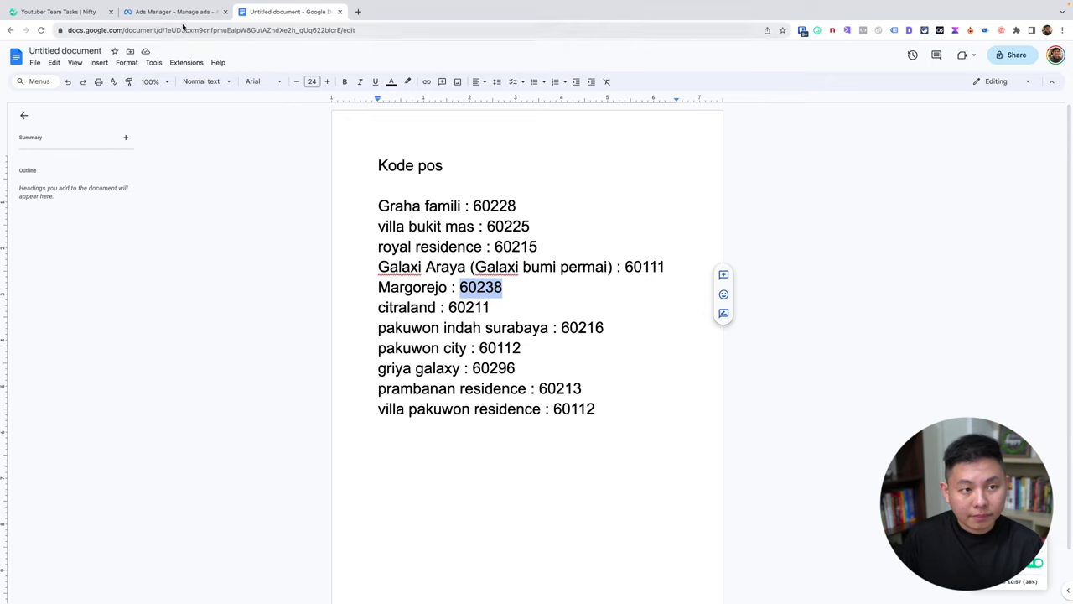
pyautogui.click(183, 19)
pyautogui.hotkey('ctrl', 'v')
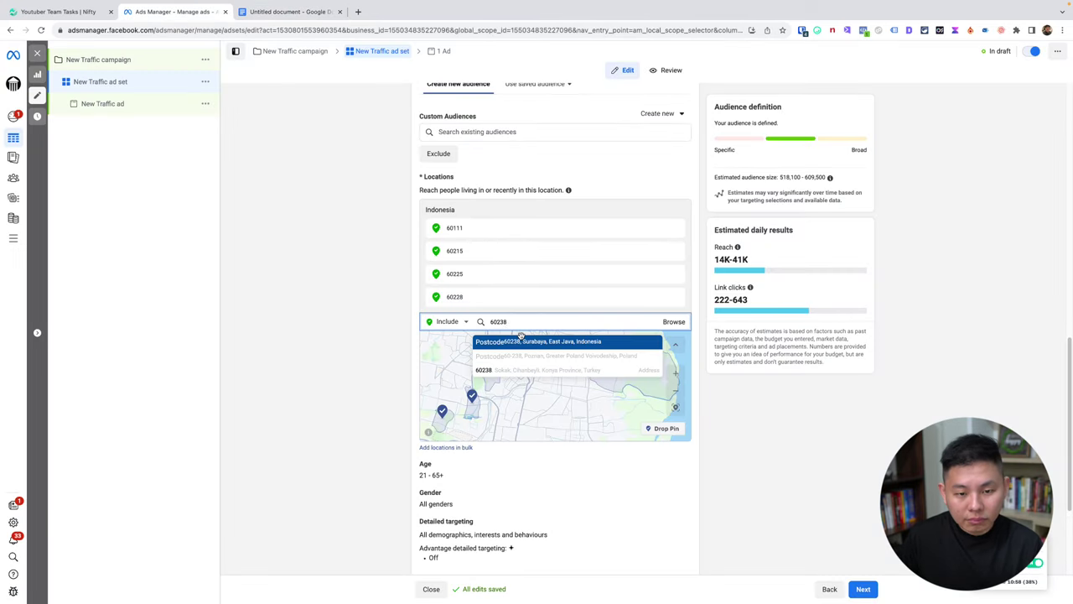
pyautogui.click(519, 343)
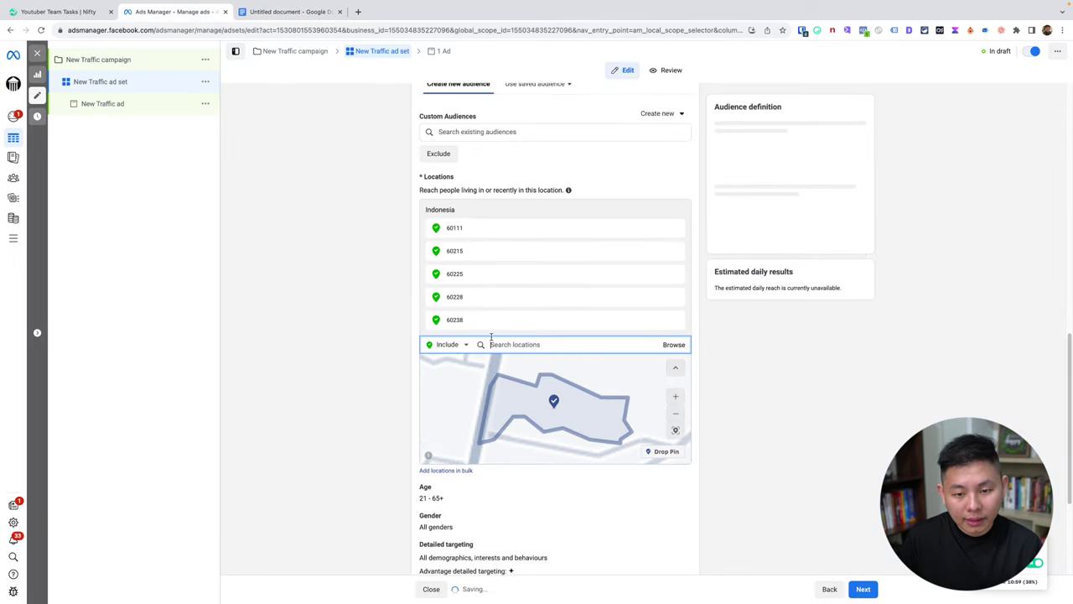
# Copy the citraland postcode 60211 from the Google Docs list and include that Surabaya postcode in the audience locations.
pyautogui.click(286, 14)
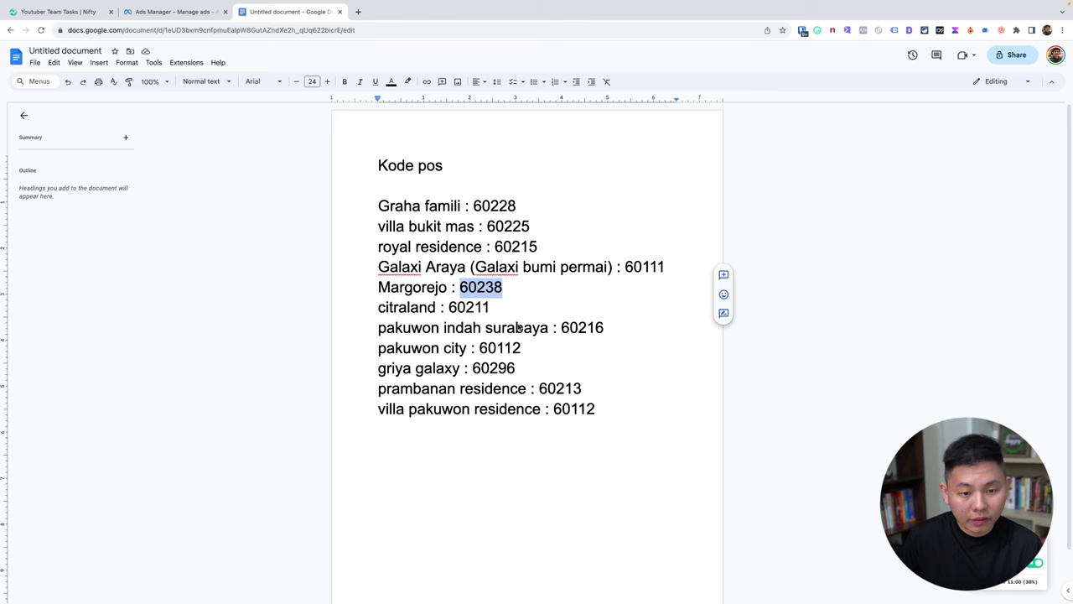
pyautogui.doubleClick(479, 307)
pyautogui.click(171, 12)
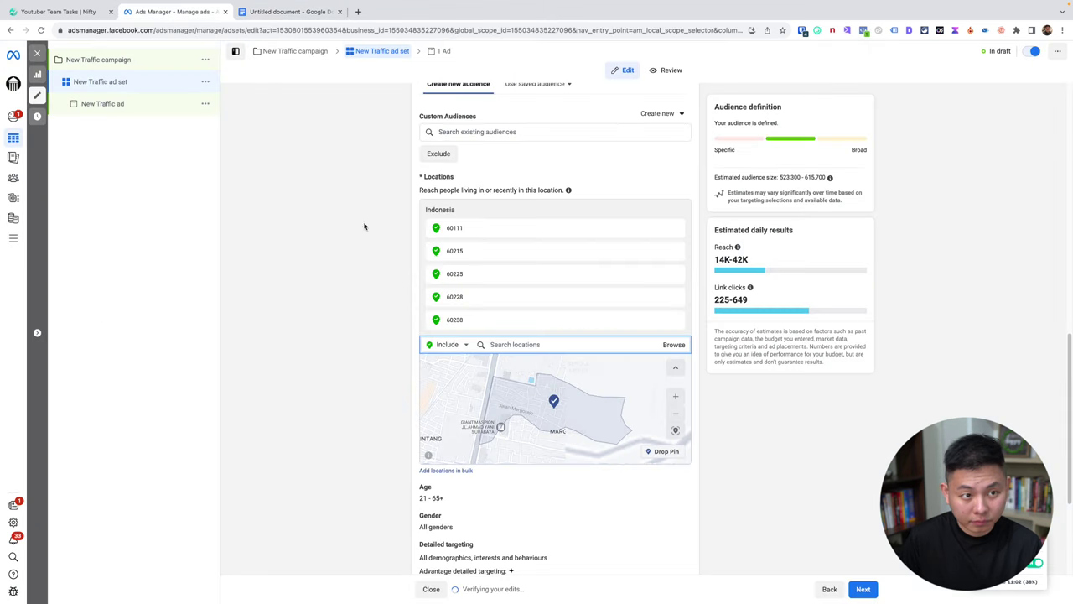
pyautogui.click(533, 344)
pyautogui.hotkey('ctrl', 'v')
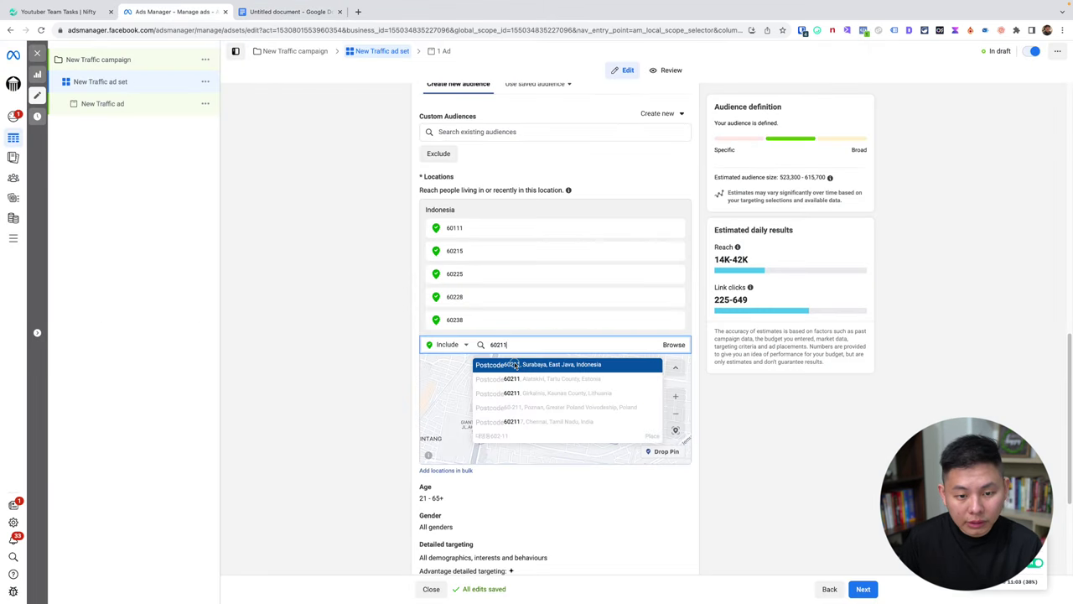
pyautogui.click(513, 362)
# Copy the pakuwon indah surabaya postcode 60216 from the Google Docs list and include it in the ad set's audience locations.
pyautogui.click(284, 12)
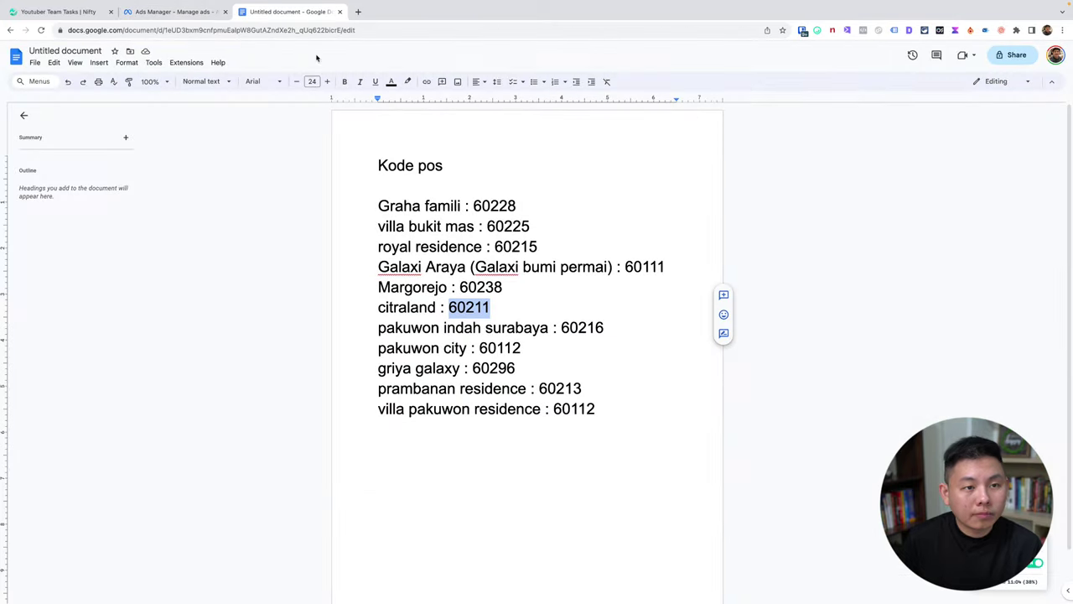
pyautogui.doubleClick(582, 327)
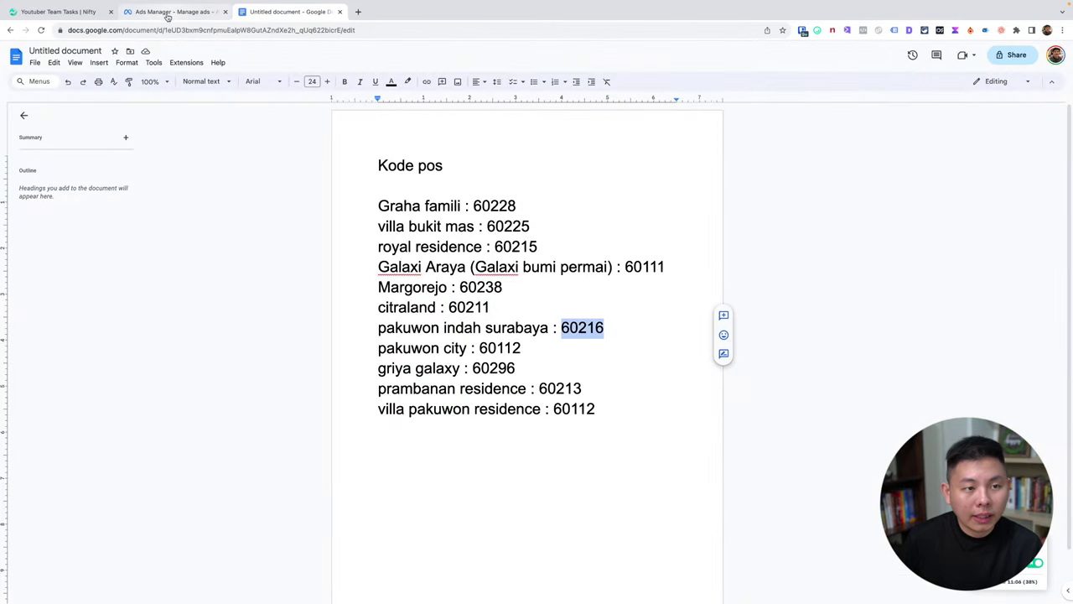
pyautogui.click(172, 12)
pyautogui.click(578, 356)
pyautogui.hotkey('ctrl', 'v')
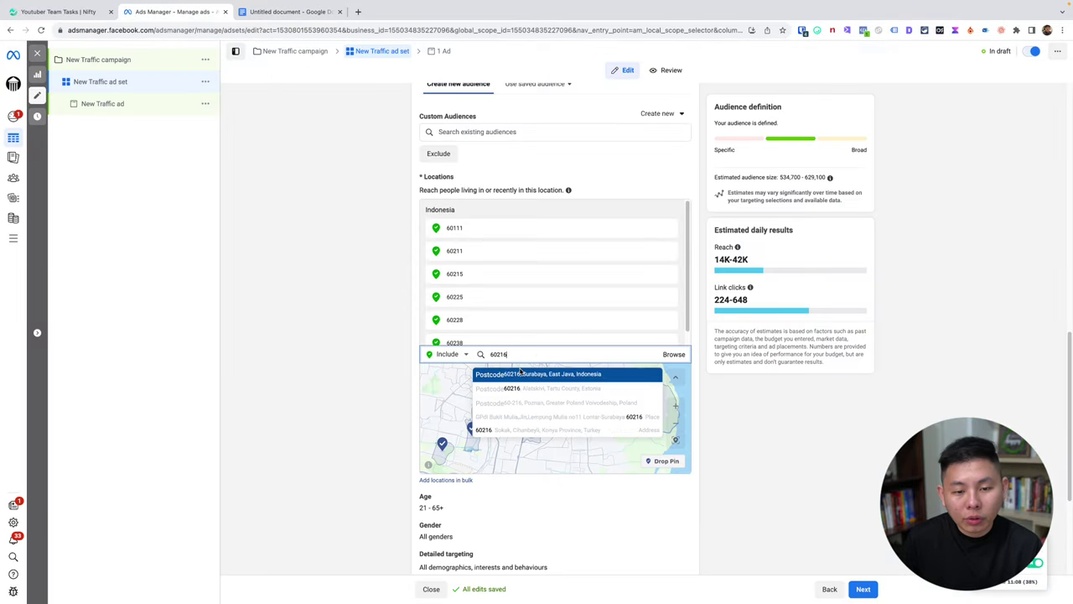
pyautogui.click(520, 374)
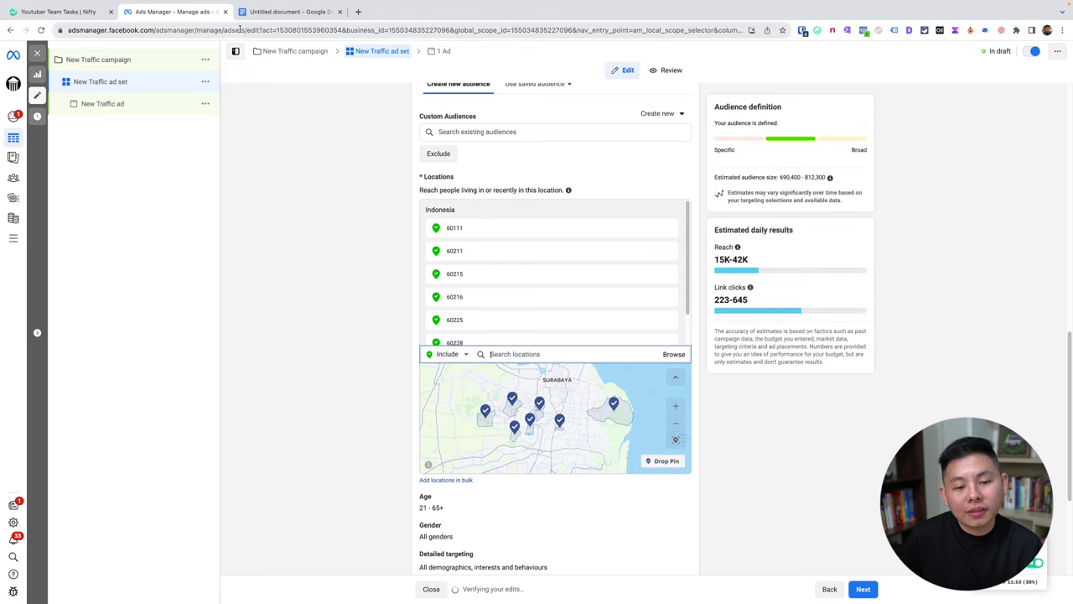
# Copy the pakuwon city postcode 60112 from the Google Docs list and include that Surabaya postcode in the audience locations.
pyautogui.click(277, 10)
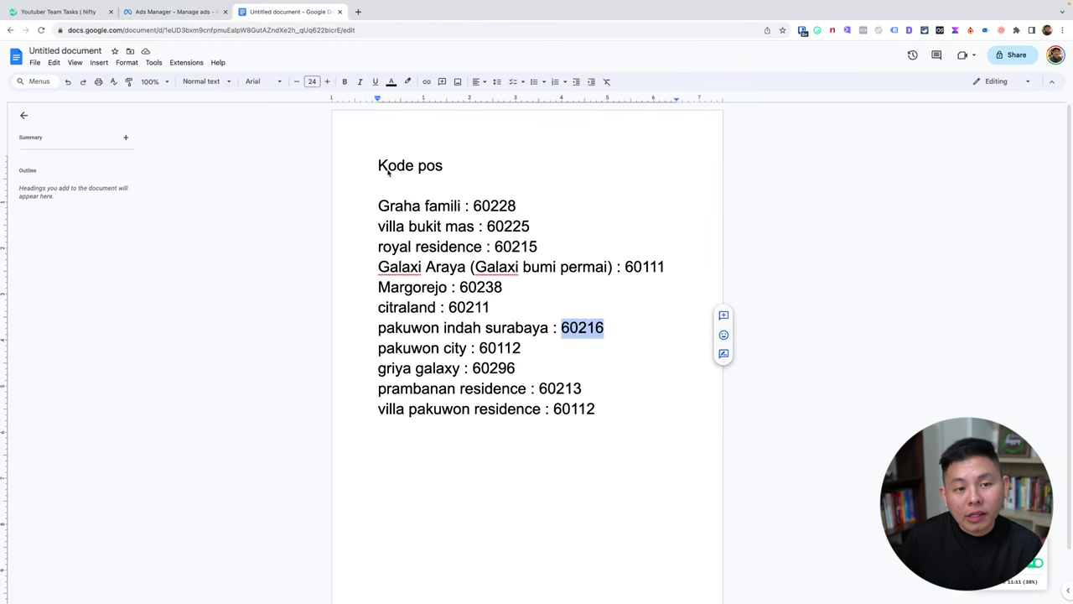
pyautogui.doubleClick(481, 347)
pyautogui.click(184, 12)
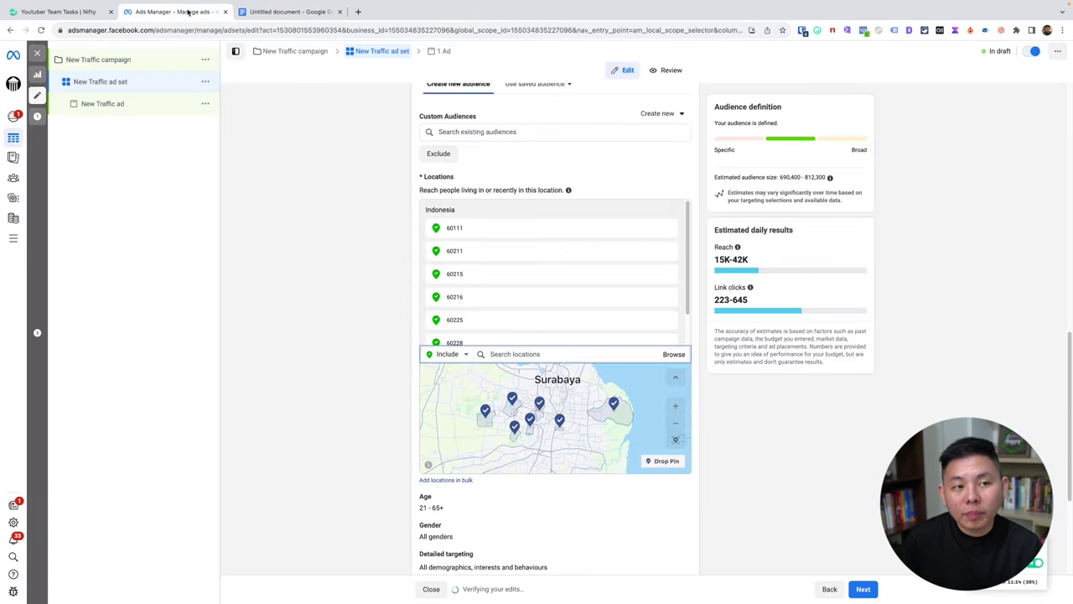
pyautogui.click(528, 355)
pyautogui.hotkey('ctrl', 'v')
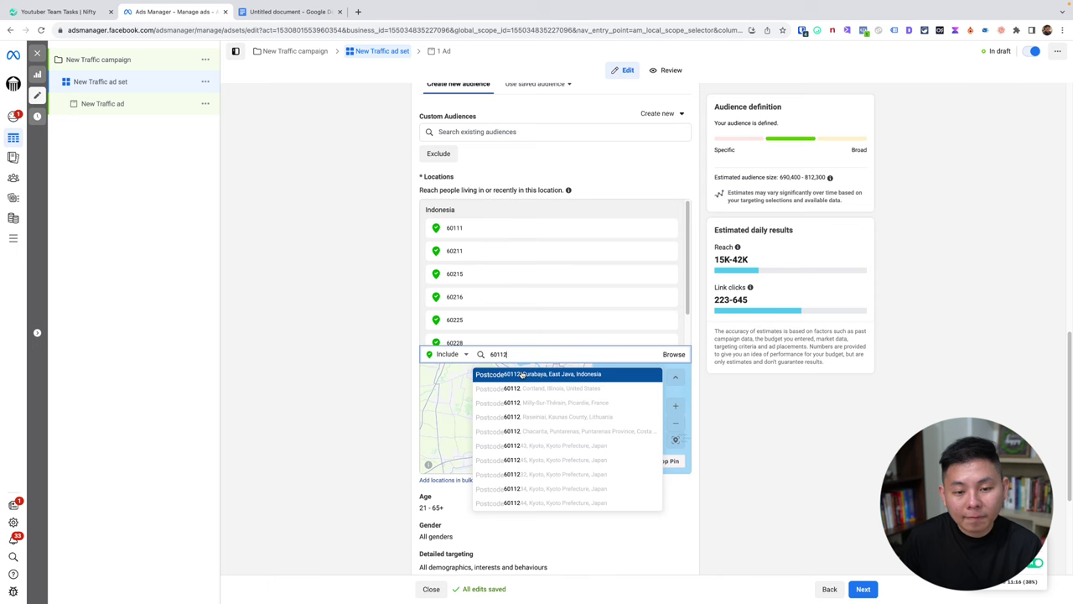
pyautogui.click(521, 374)
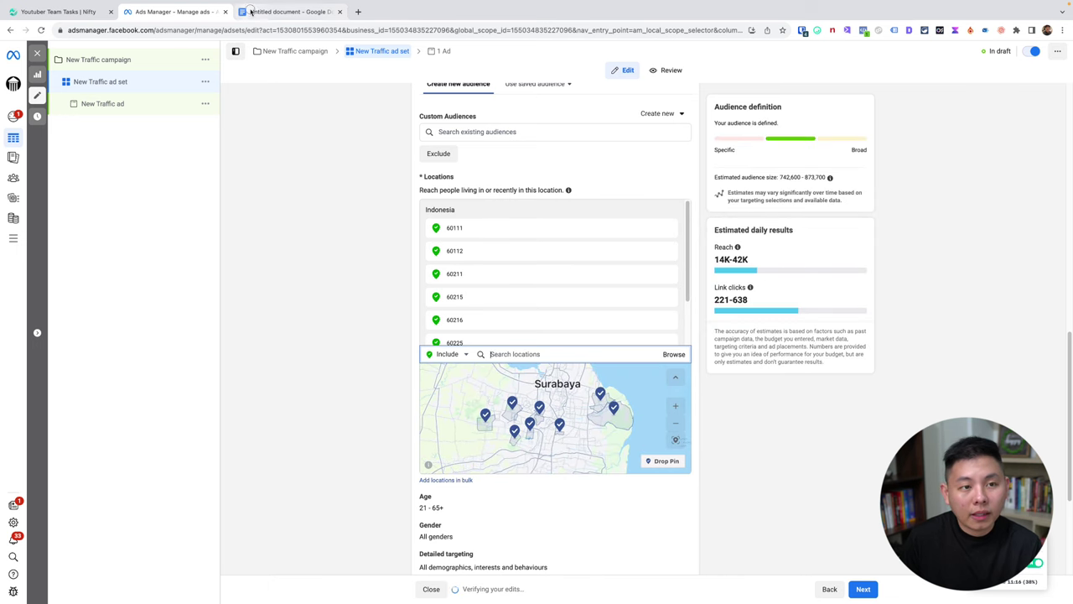
# Copy the griya galaxy postcode 60296 from the Google Docs list and include that Surabaya postcode in the audience locations.
pyautogui.click(278, 11)
pyautogui.doubleClick(492, 368)
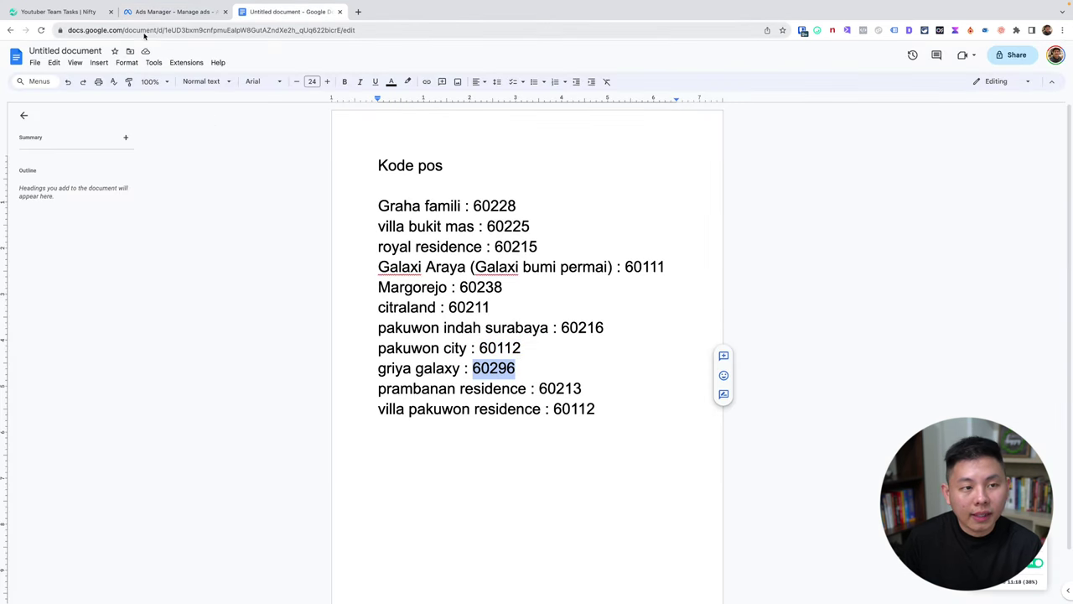
pyautogui.click(183, 12)
pyautogui.hotkey('ctrl', 'v')
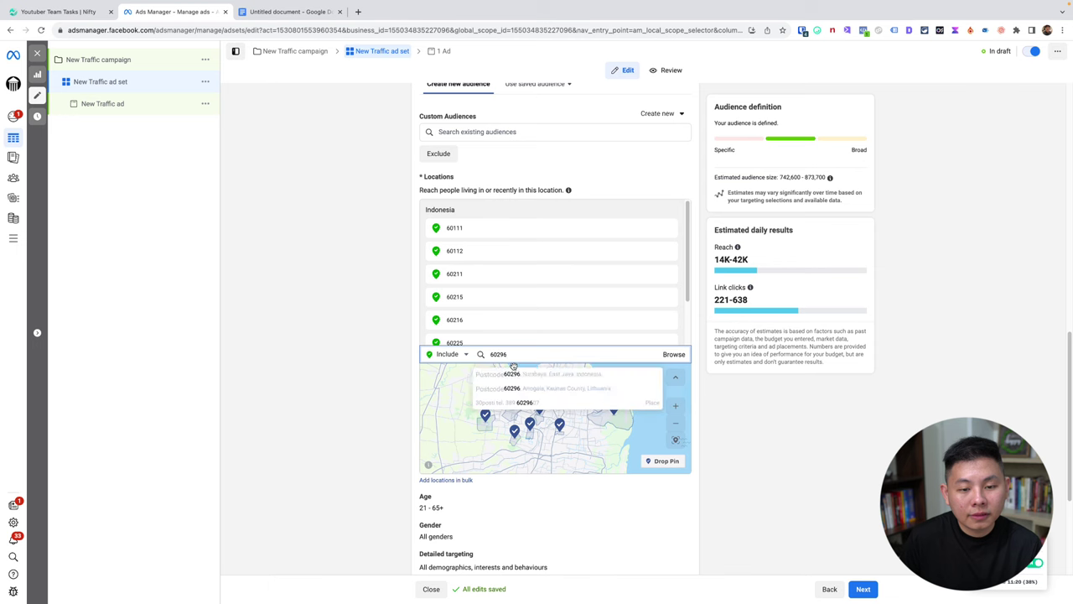
pyautogui.click(519, 372)
# Copy the prambanan residence postcode 60213 from the Google Docs list and include it in the ad set's audience locations.
pyautogui.click(277, 11)
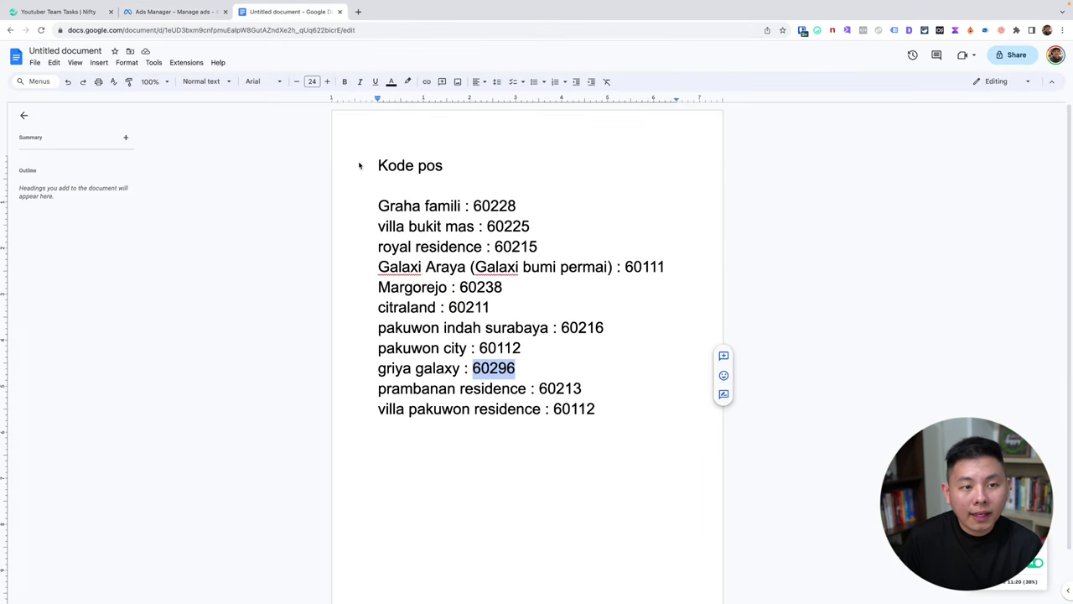
pyautogui.doubleClick(558, 390)
pyautogui.click(170, 12)
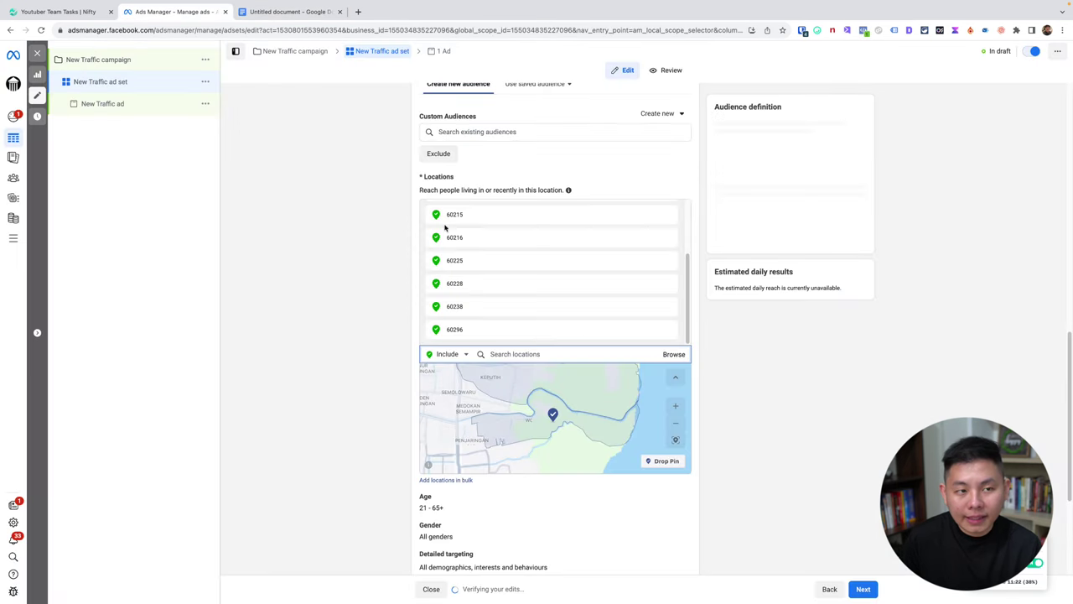
pyautogui.hotkey('ctrl', 'v')
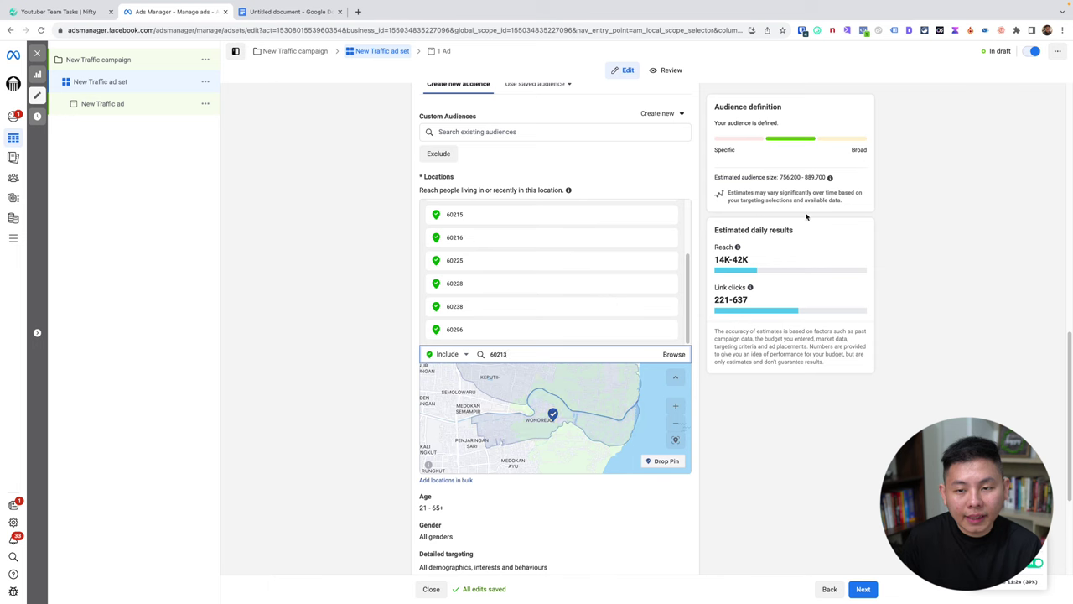
pyautogui.click(494, 379)
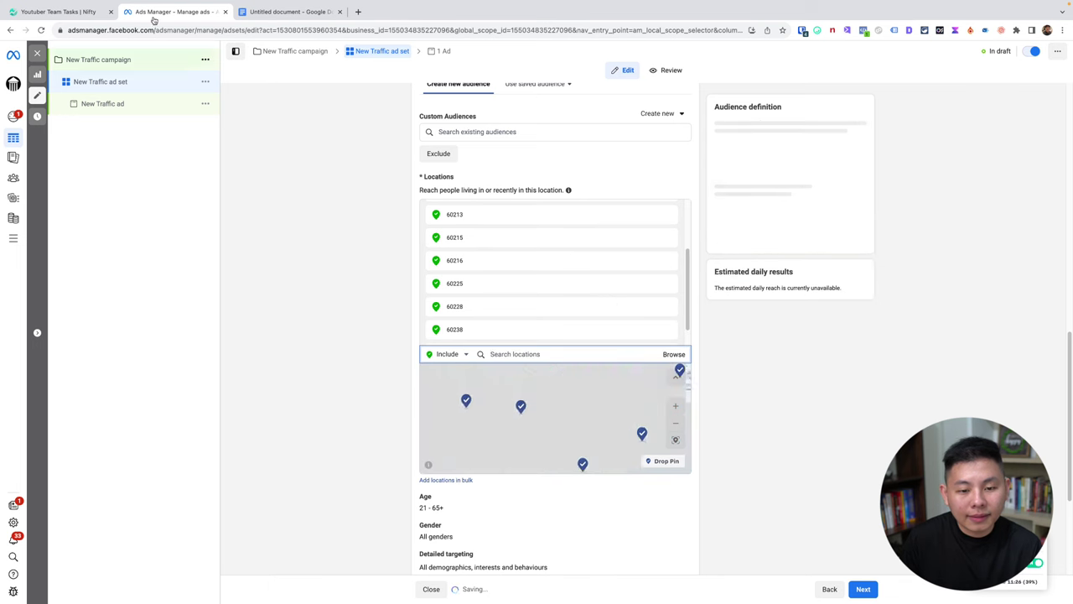
# Try to include the villa pakuwon residence postcode 60112 from the Google Docs list, checking it against the document, and clear the location search.
pyautogui.click(301, 12)
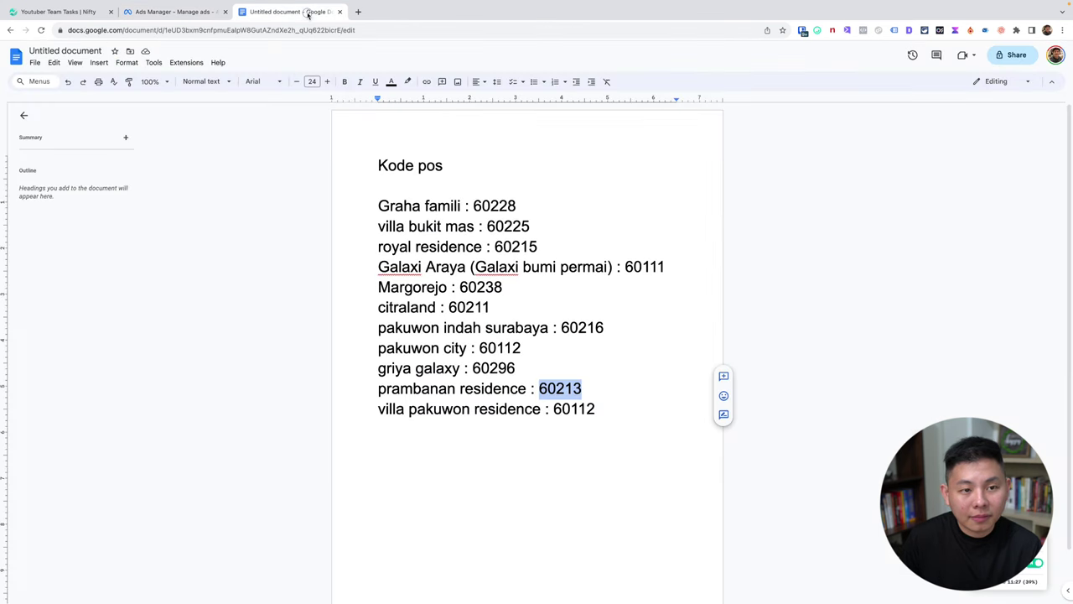
pyautogui.doubleClick(574, 409)
pyautogui.hotkey('ctrl', 'c')
pyautogui.click(170, 12)
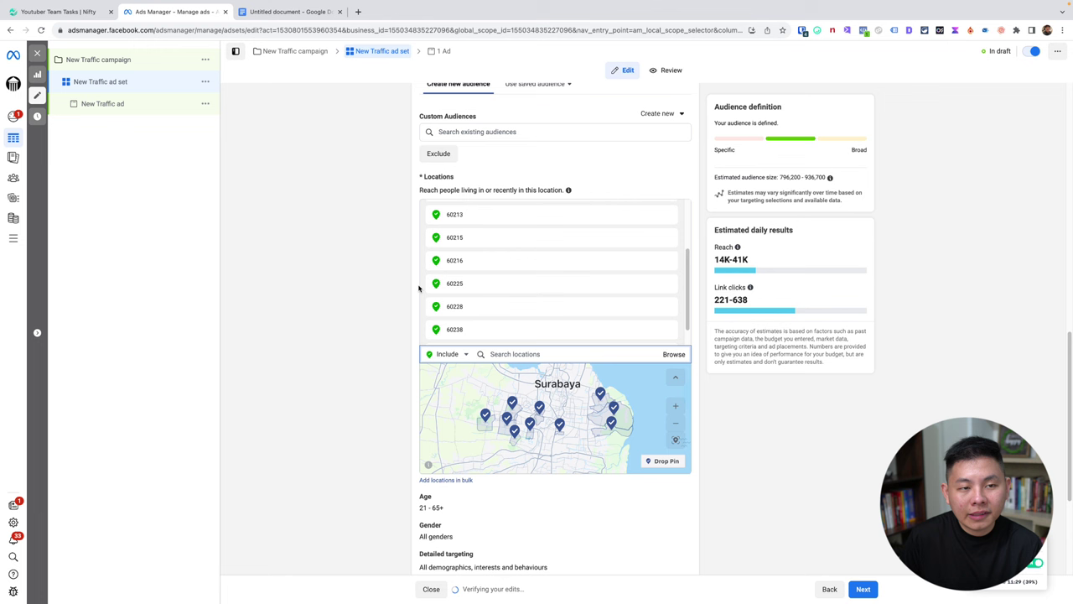
pyautogui.click(527, 354)
pyautogui.hotkey('ctrl', 'v')
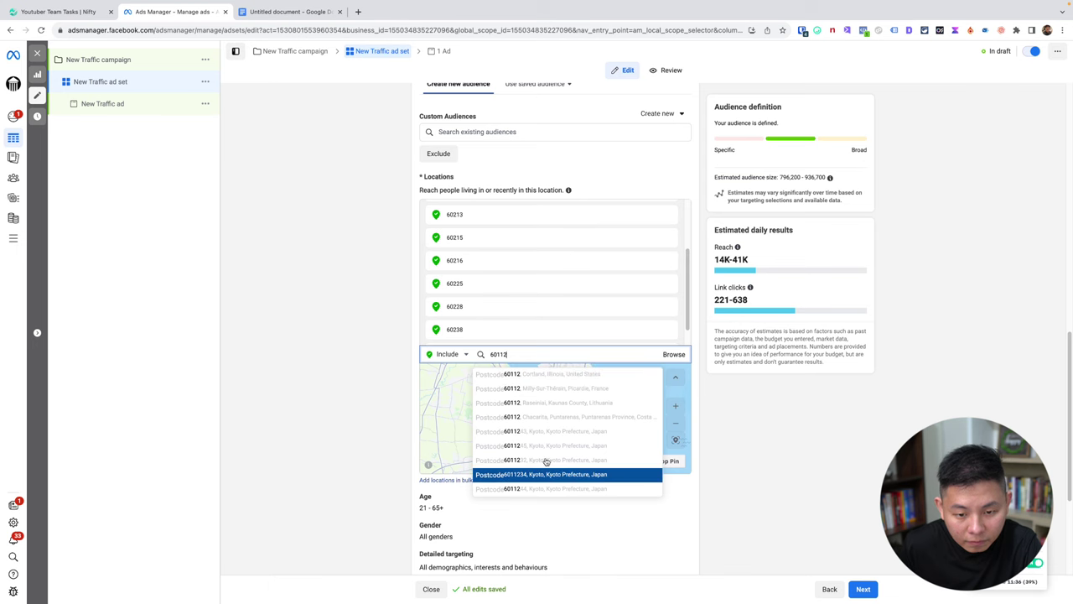
pyautogui.click(270, 37)
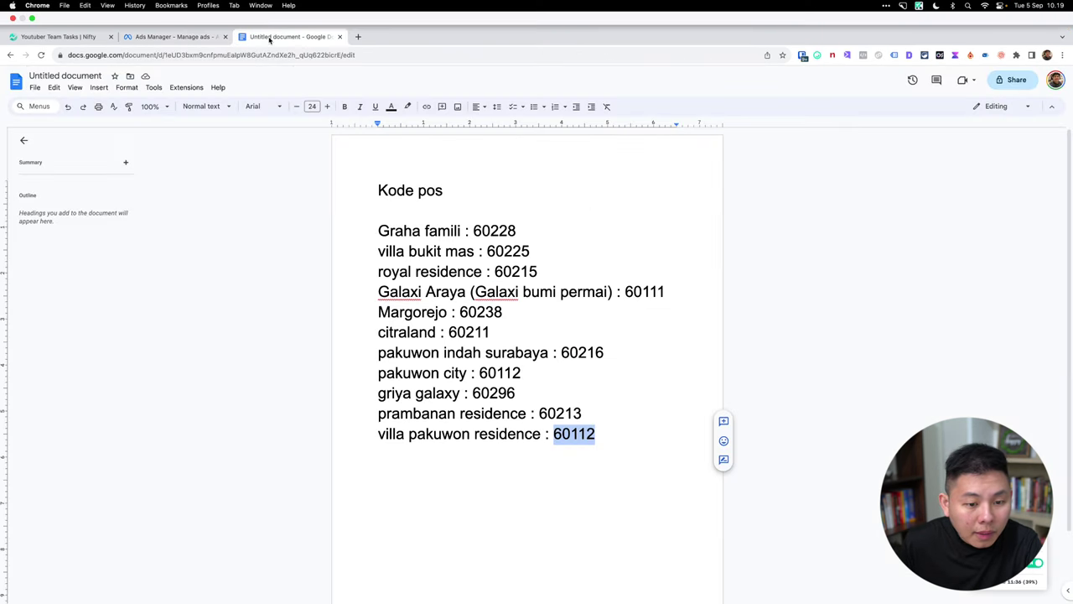
pyautogui.click(144, 37)
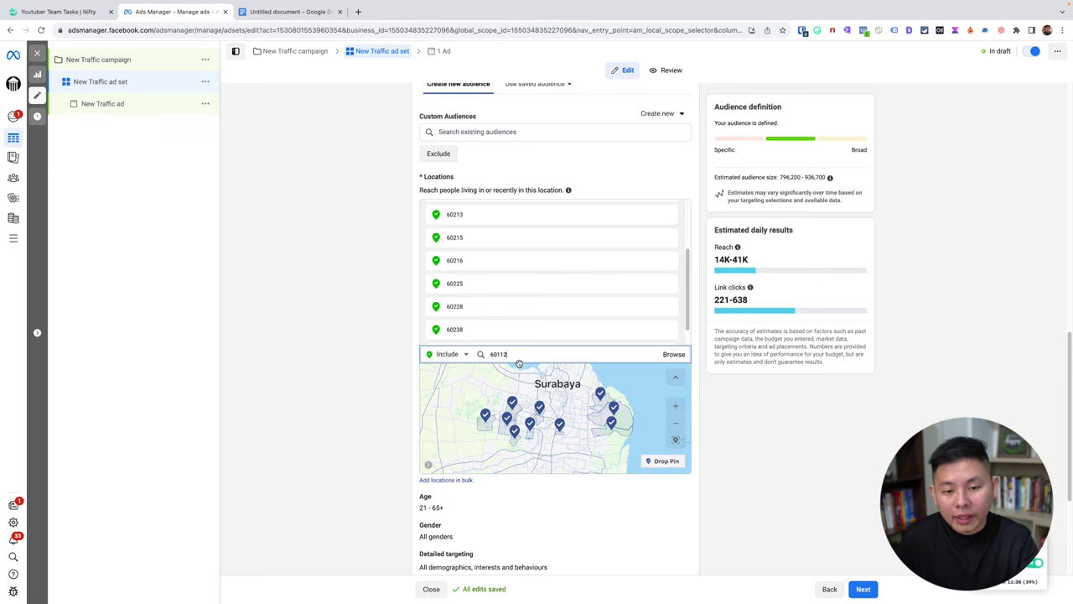
pyautogui.doubleClick(507, 355)
pyautogui.press('BackSpace')
pyautogui.click(808, 420)
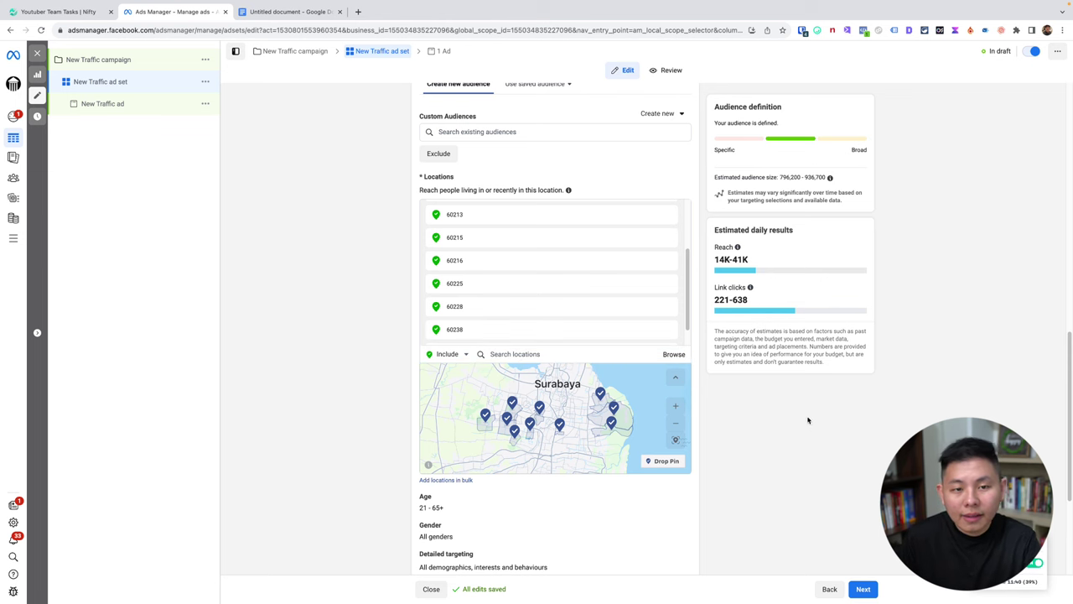
# Set the audience's maximum age to 35.
pyautogui.scroll(-1, 801, 418)
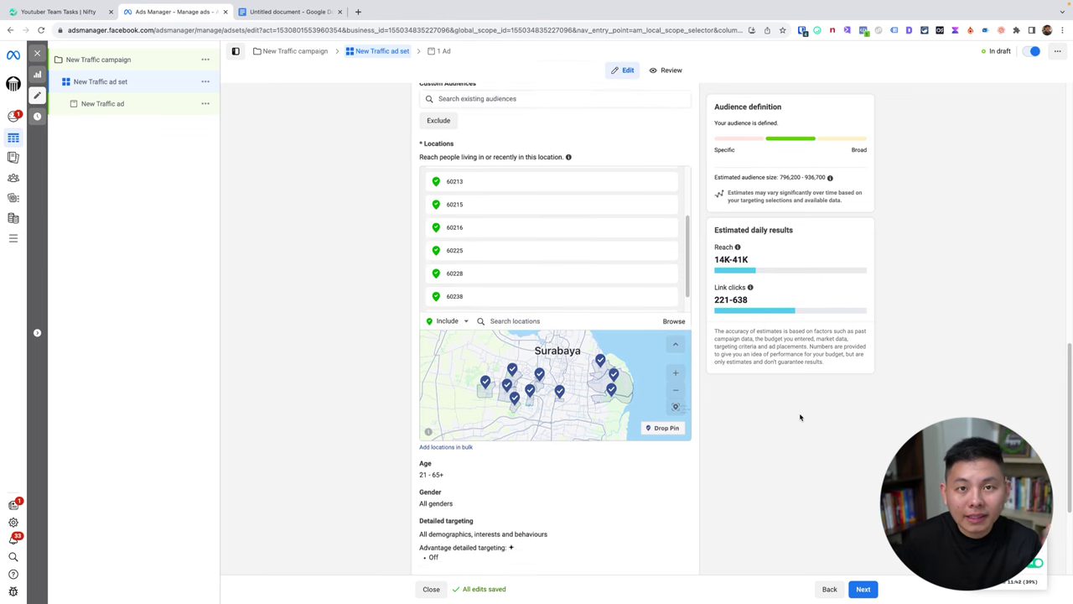
pyautogui.scroll(-1, 800, 416)
pyautogui.click(675, 424)
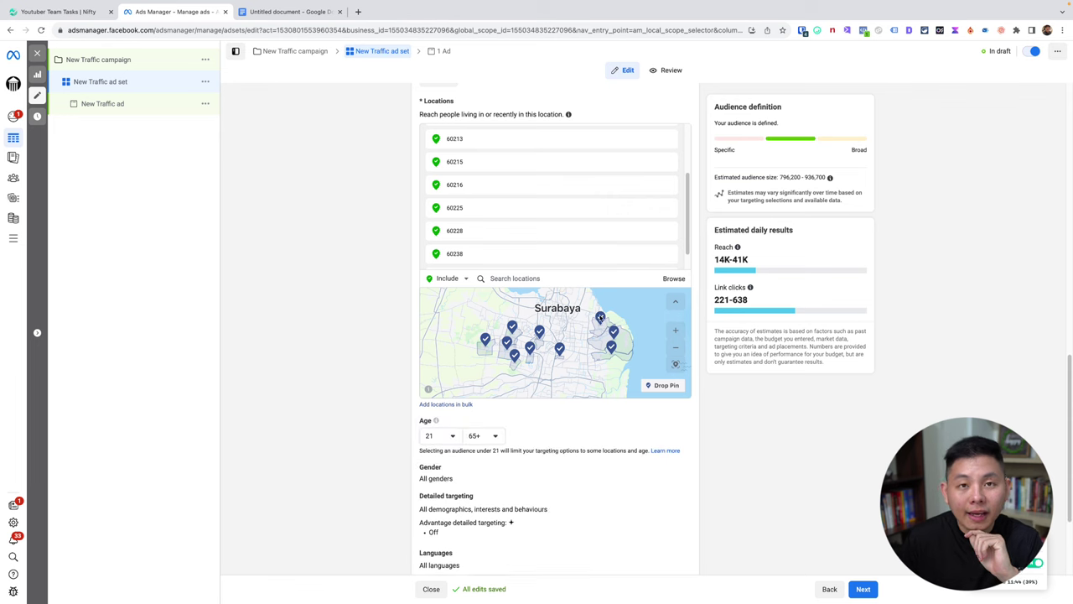
pyautogui.scroll(-2, 600, 317)
pyautogui.click(490, 358)
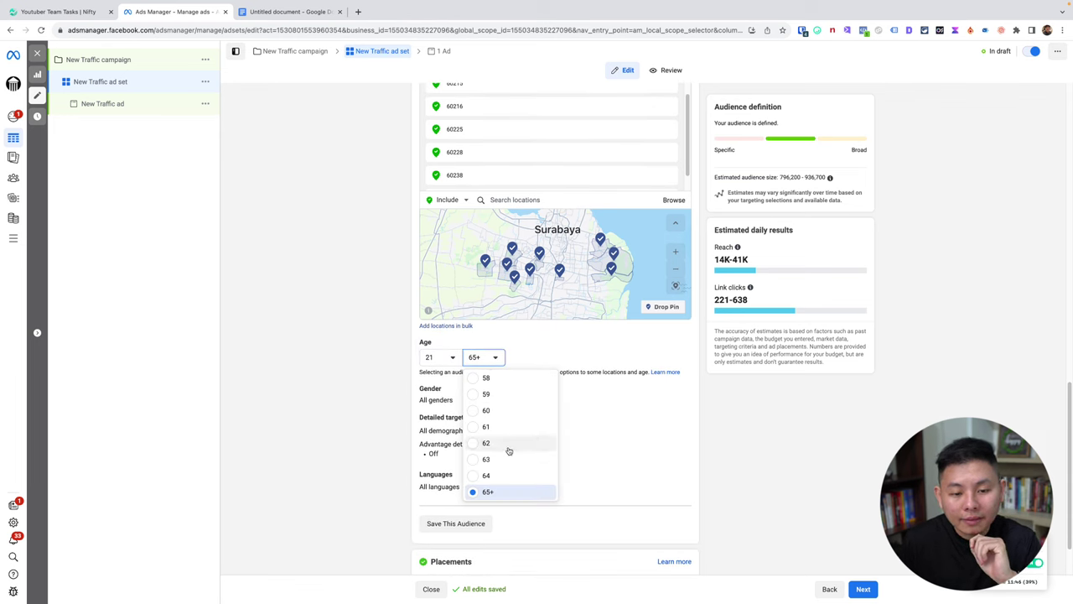
pyautogui.scroll(5, 508, 451)
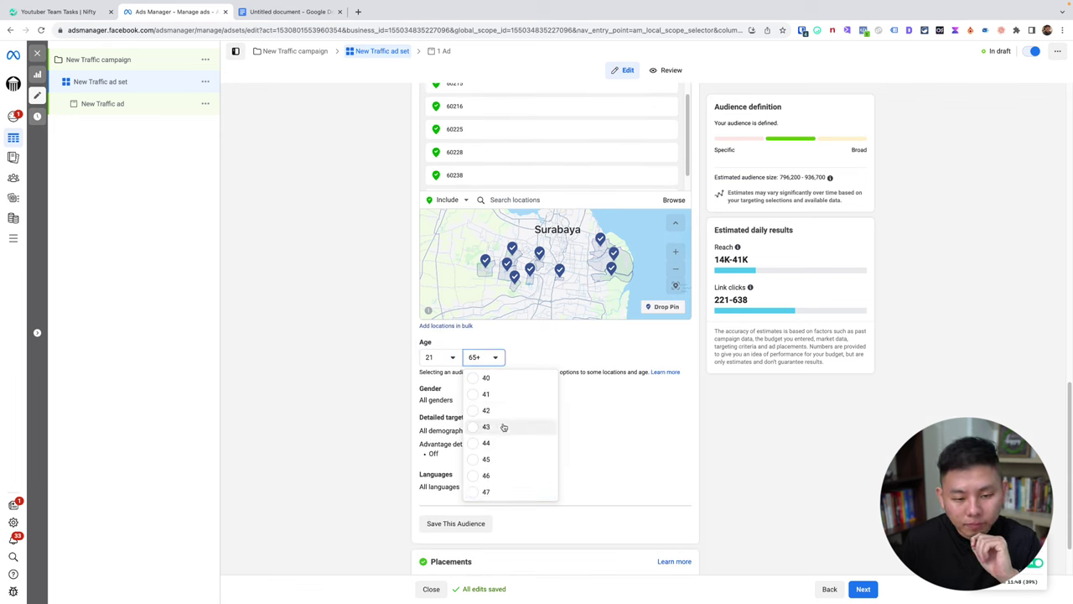
pyautogui.scroll(2, 503, 426)
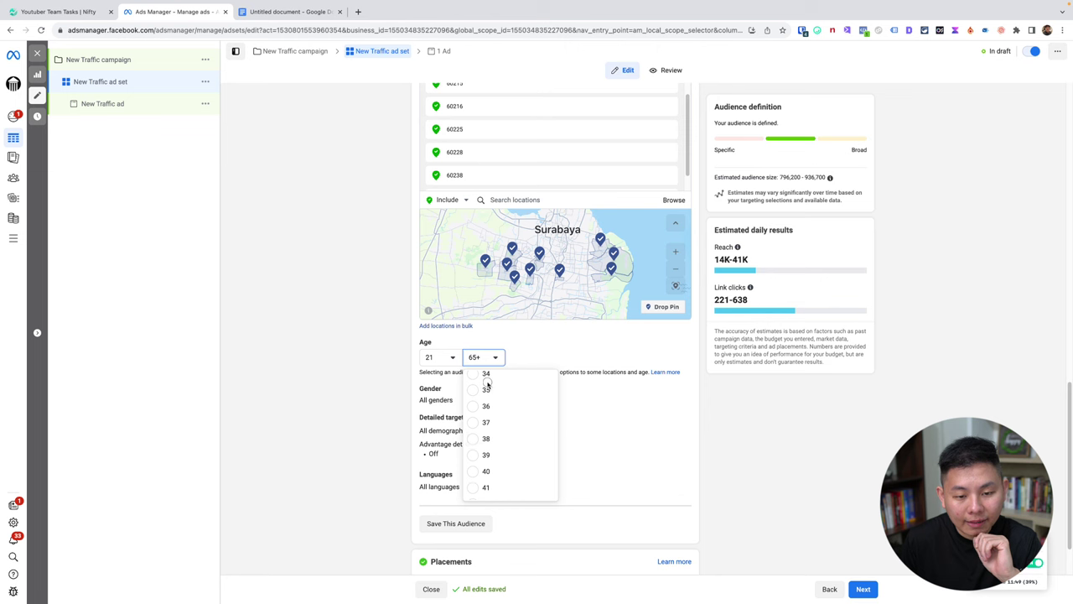
pyautogui.click(486, 389)
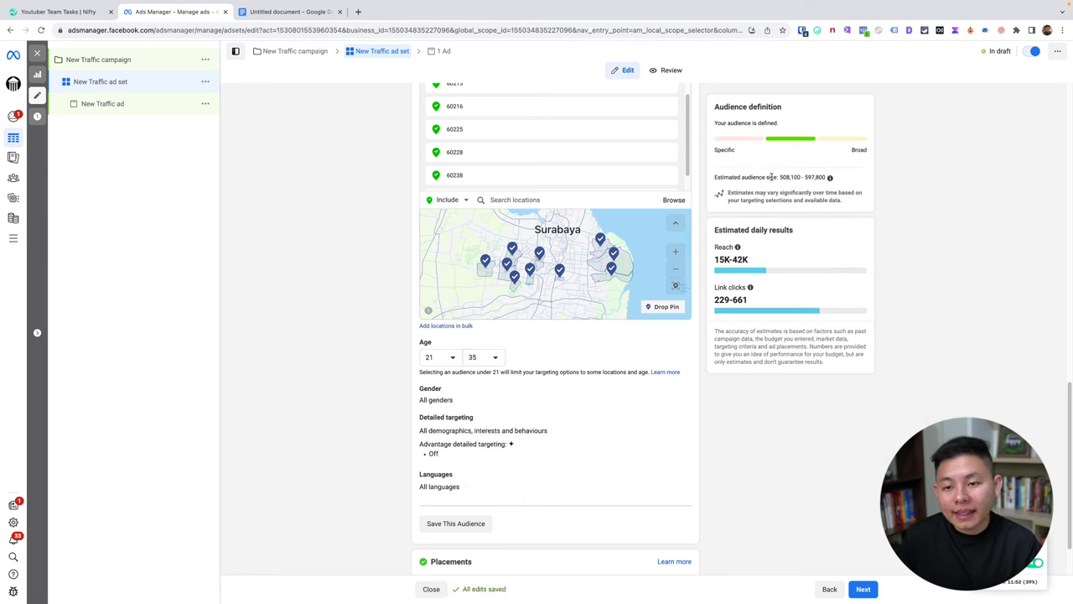
# Examine the ad set's estimated audience size and check the chosen locations against the postcode list in Google Docs.
pyautogui.moveTo(769, 176); pyautogui.dragTo(843, 177)
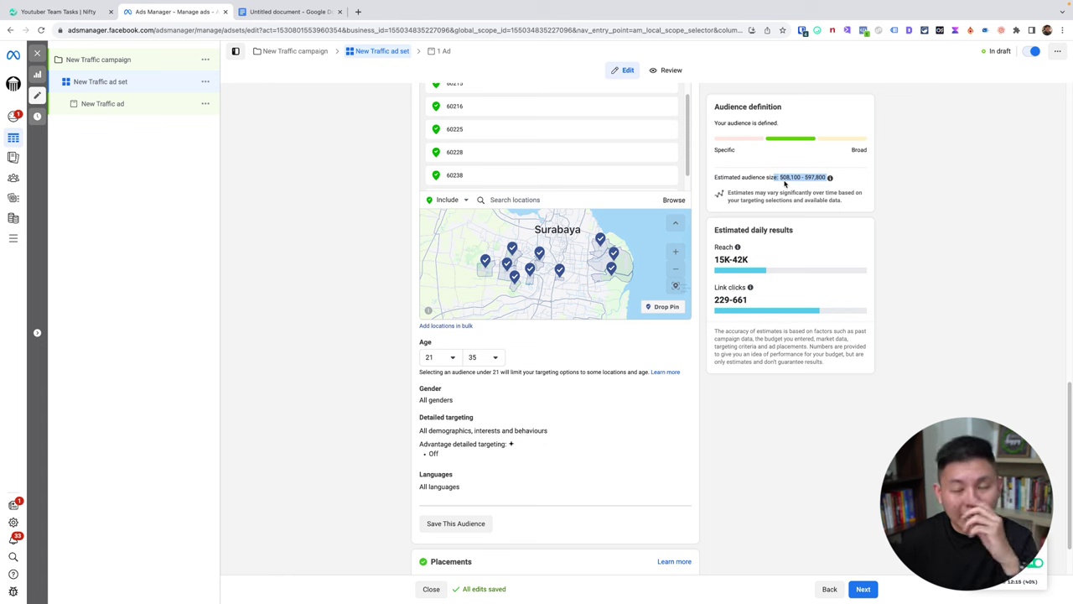
pyautogui.click(929, 217)
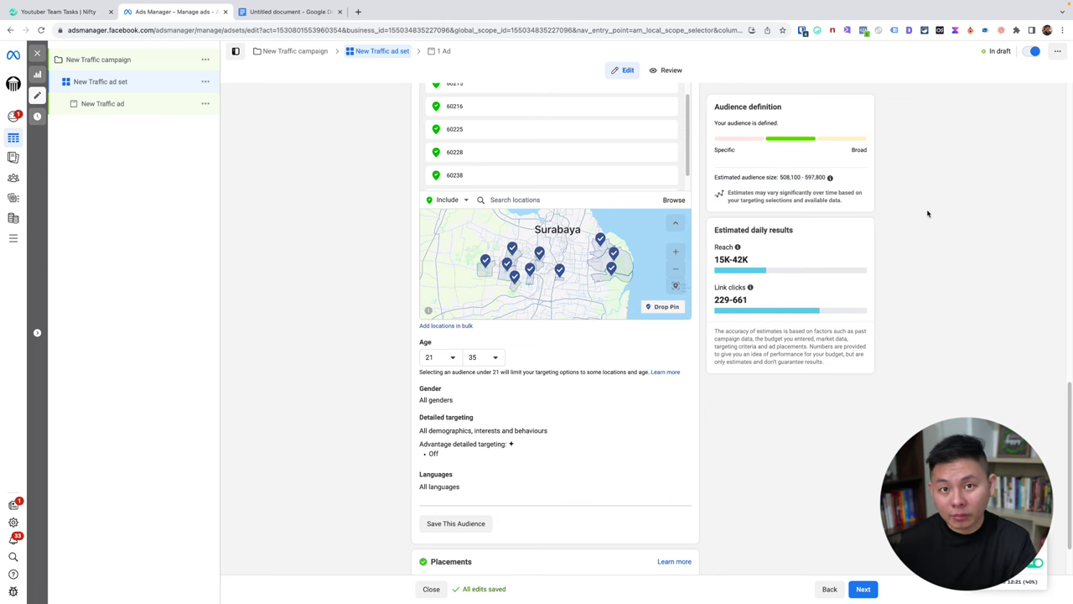
pyautogui.scroll(-2, 654, 356)
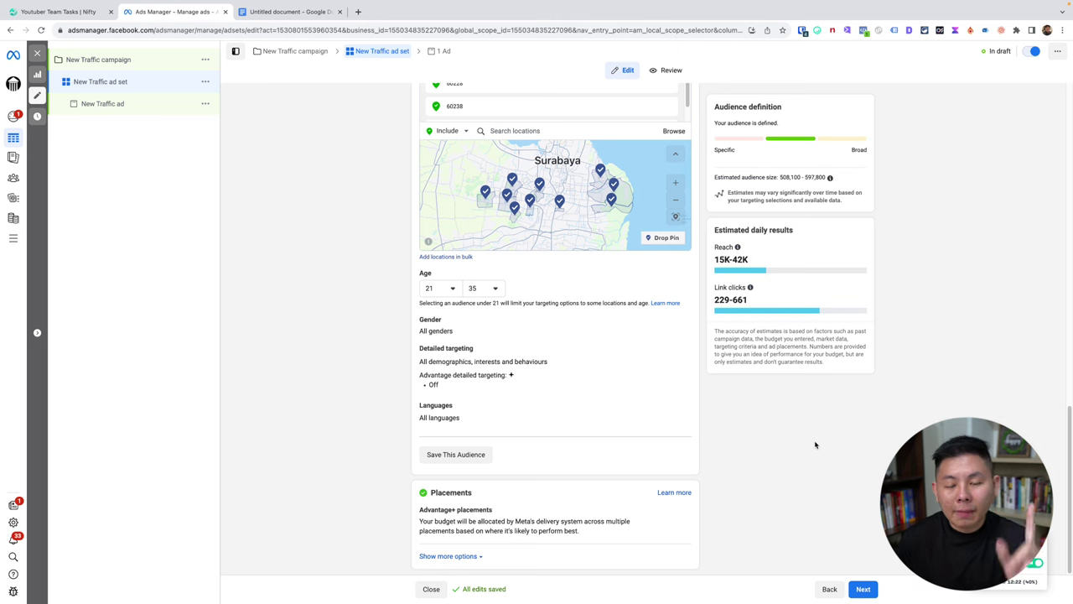
pyautogui.scroll(5, 737, 386)
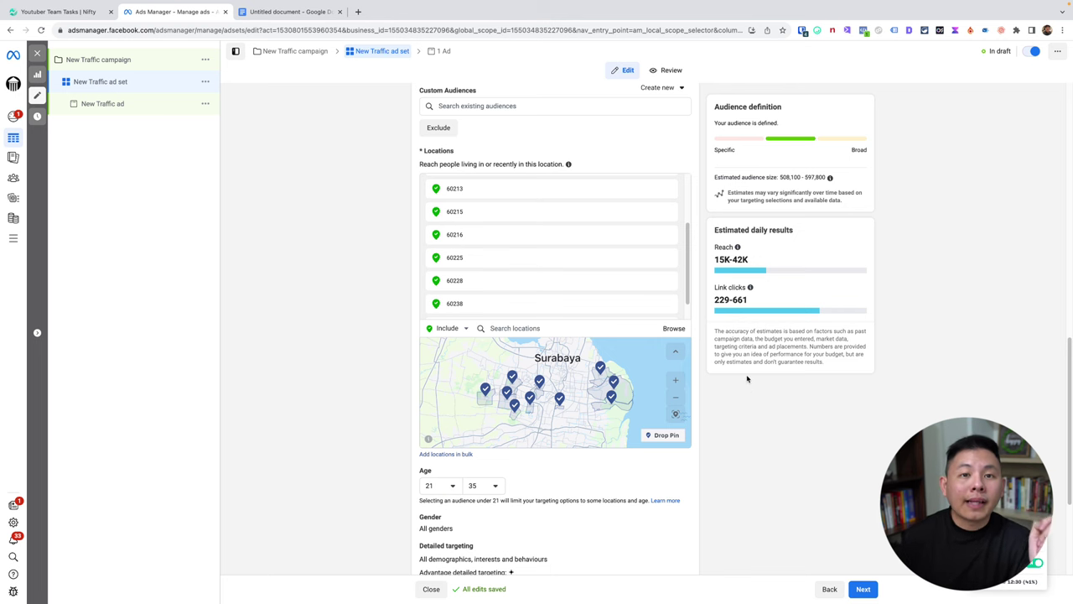
pyautogui.click(291, 14)
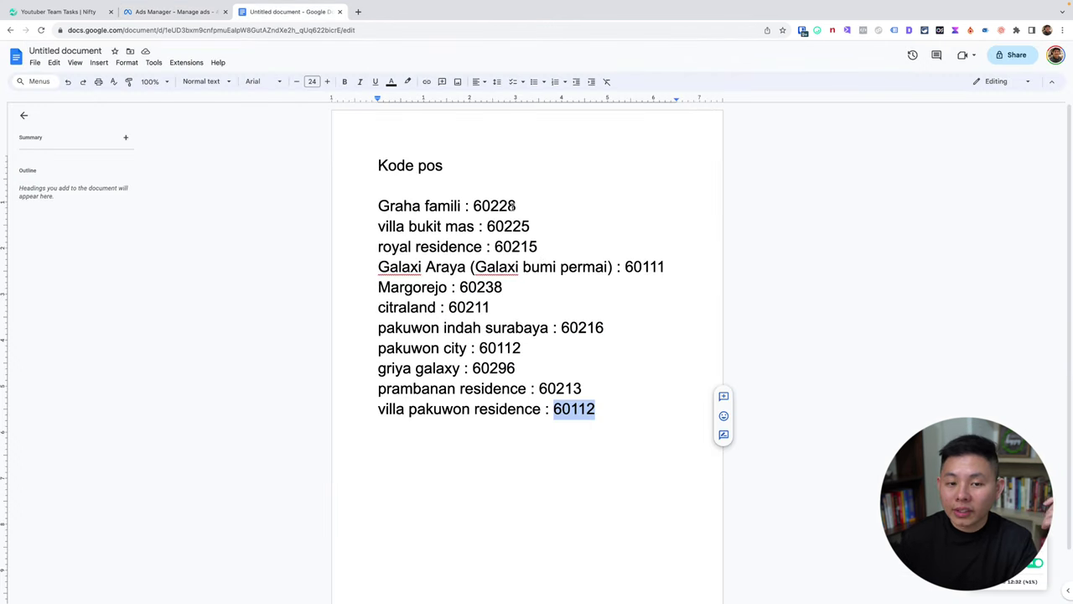
pyautogui.click(200, 17)
# Back in Ads Manager, search detailed targeting for "people wh" and include the behaviour "People in Indonesia who prefer high-value goods".
pyautogui.scroll(-4, 781, 466)
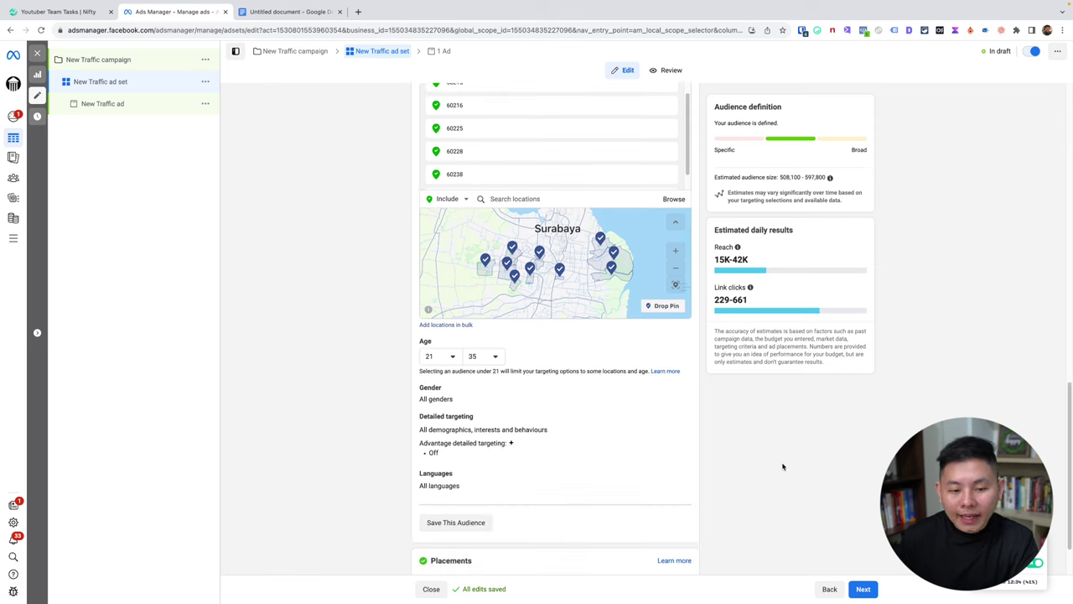
pyautogui.click(674, 383)
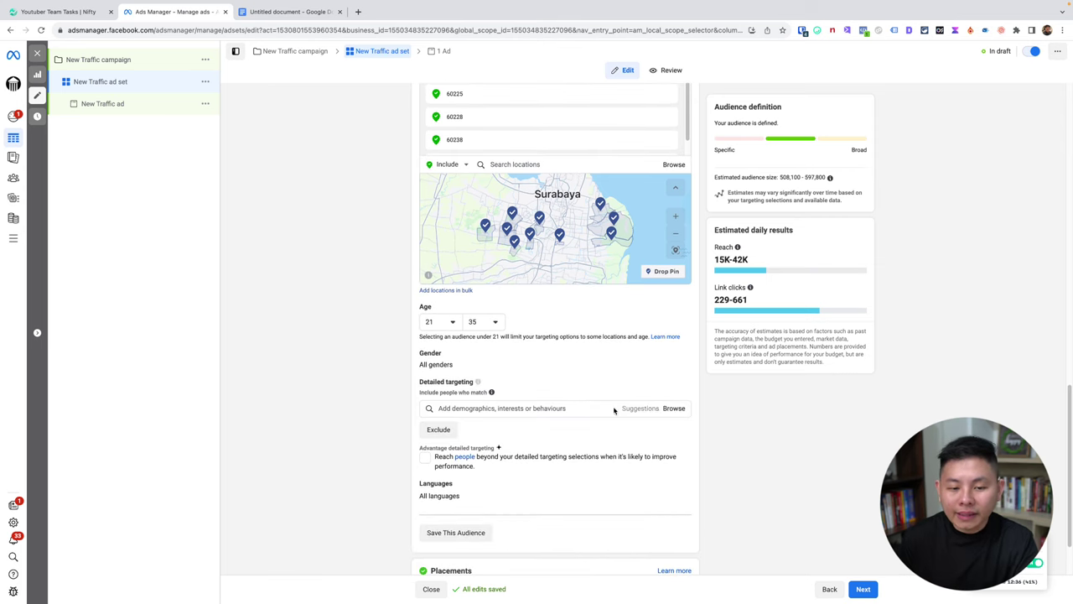
pyautogui.scroll(-1, 603, 356)
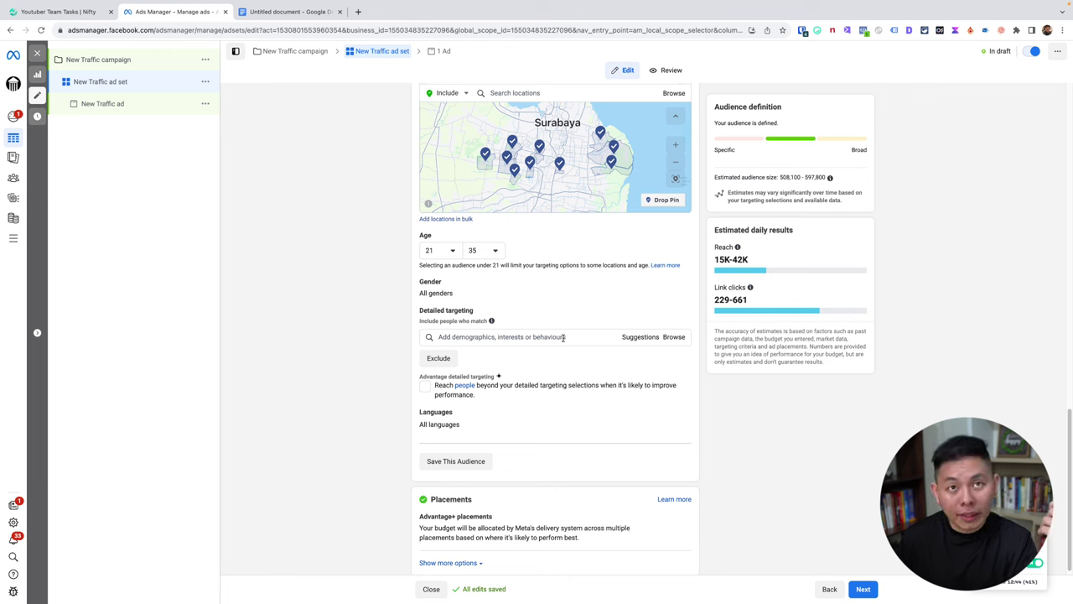
pyautogui.click(562, 337)
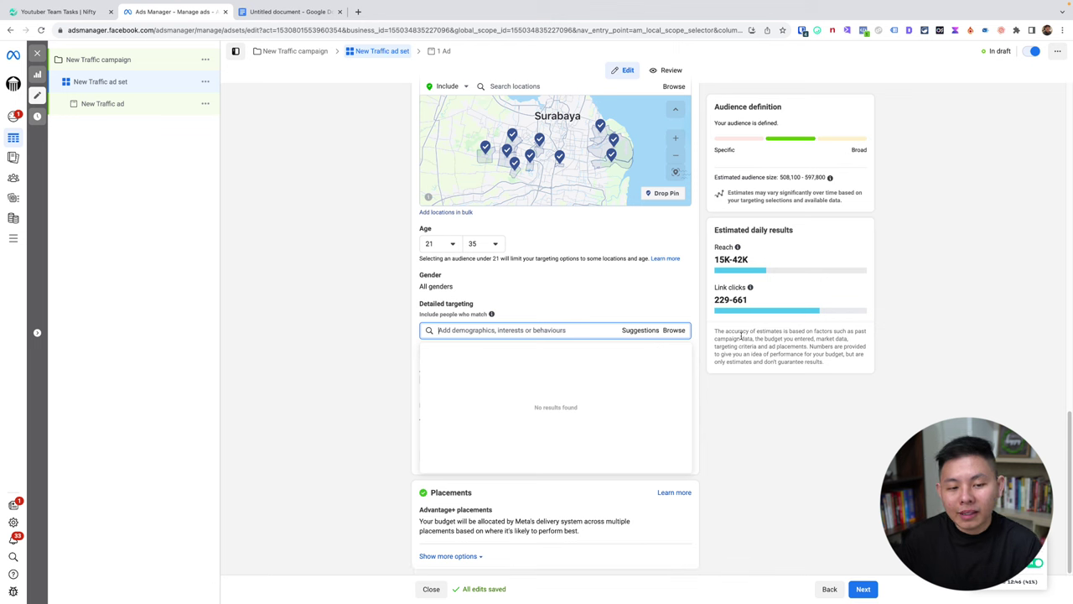
pyautogui.write('p')
pyautogui.press('BackSpace')
pyautogui.write('people')
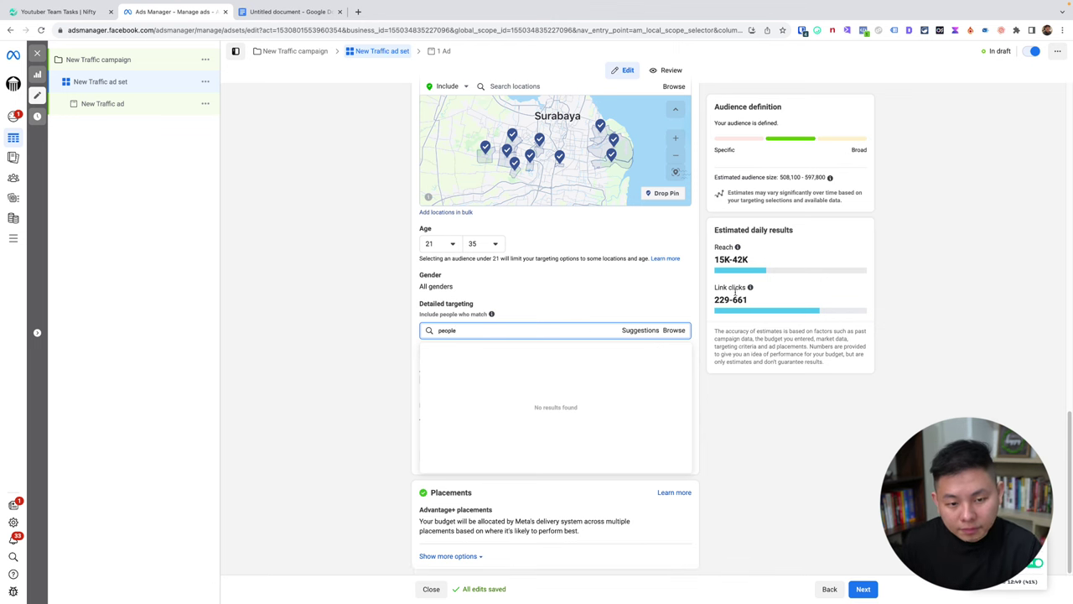
pyautogui.scroll(-3, 551, 406)
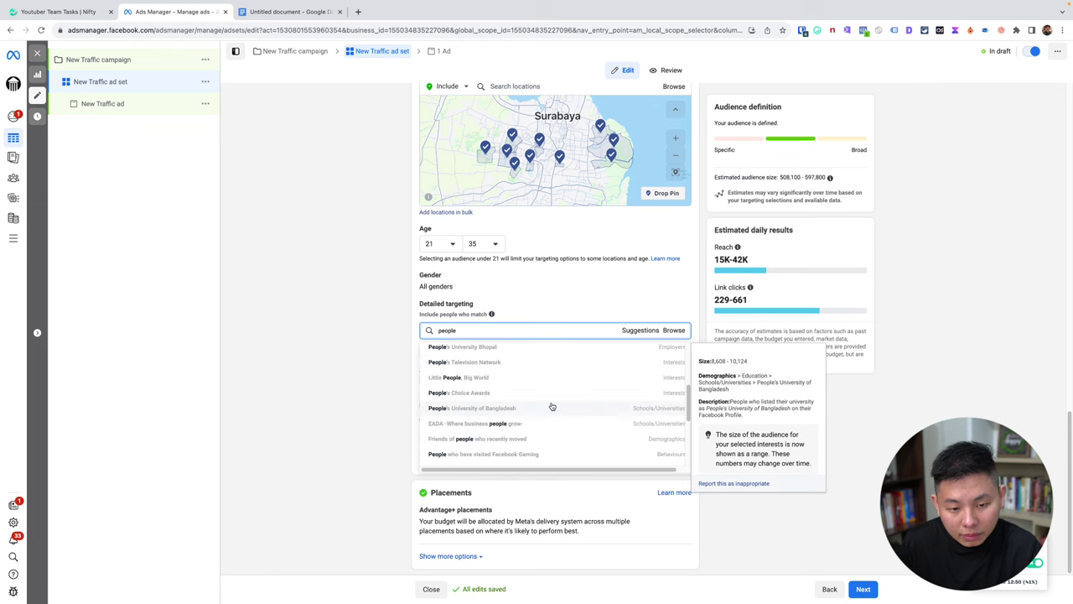
pyautogui.scroll(-3, 552, 405)
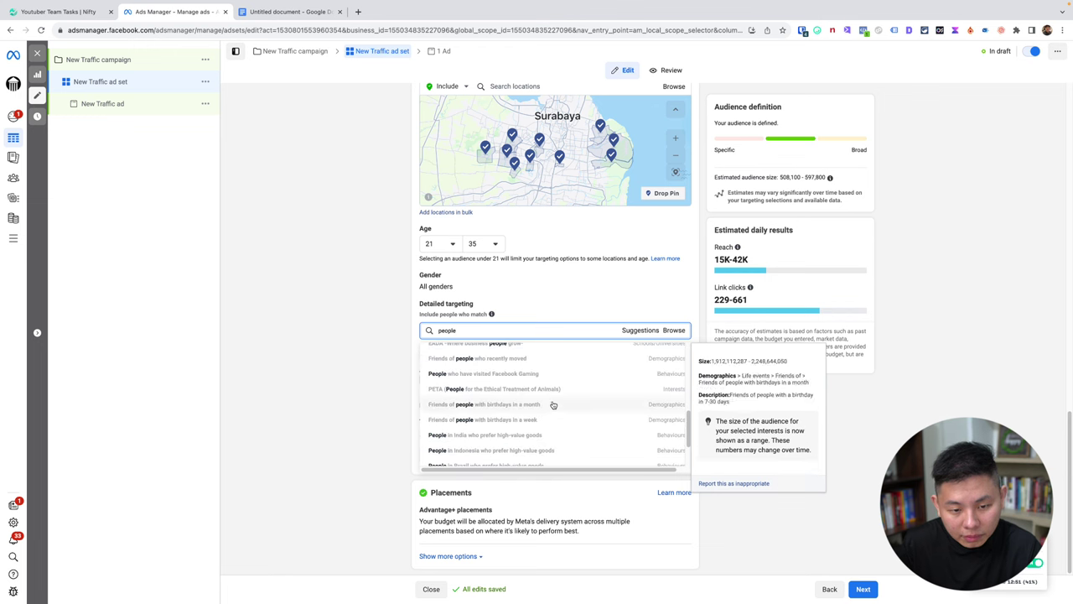
pyautogui.scroll(-2, 553, 405)
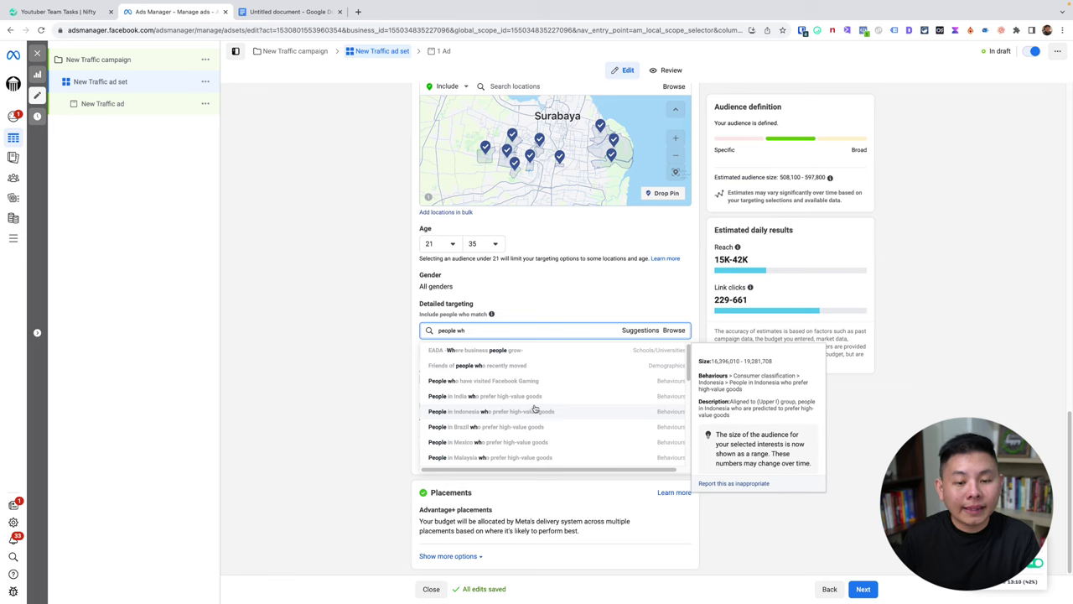
pyautogui.click(538, 411)
pyautogui.scroll(-1, 391, 307)
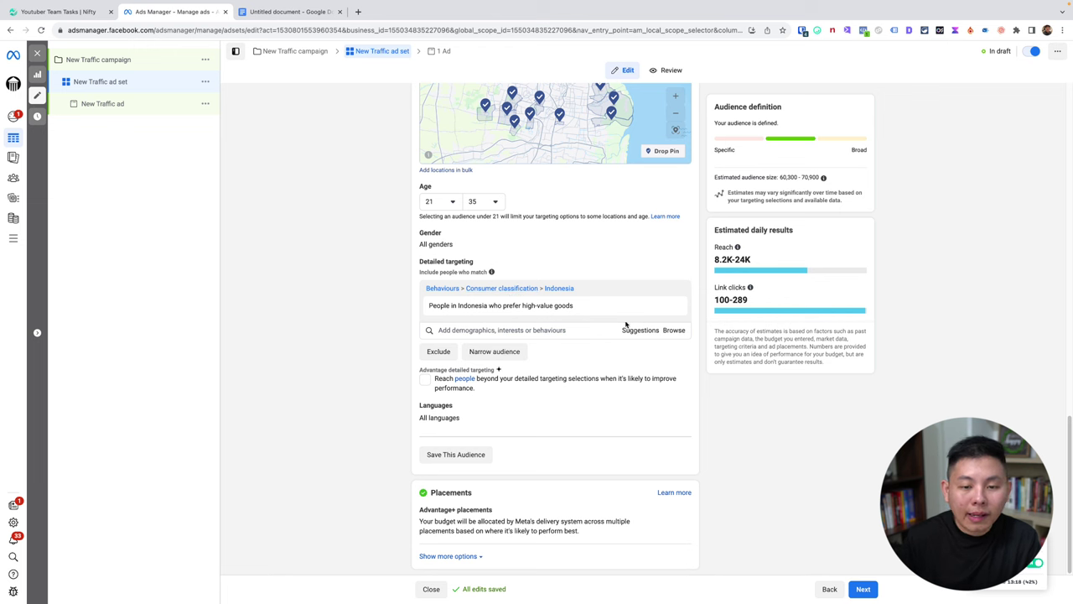
# Review the estimated audience size alongside the selected postcodes, age range and detailed targeting.
pyautogui.moveTo(629, 312)
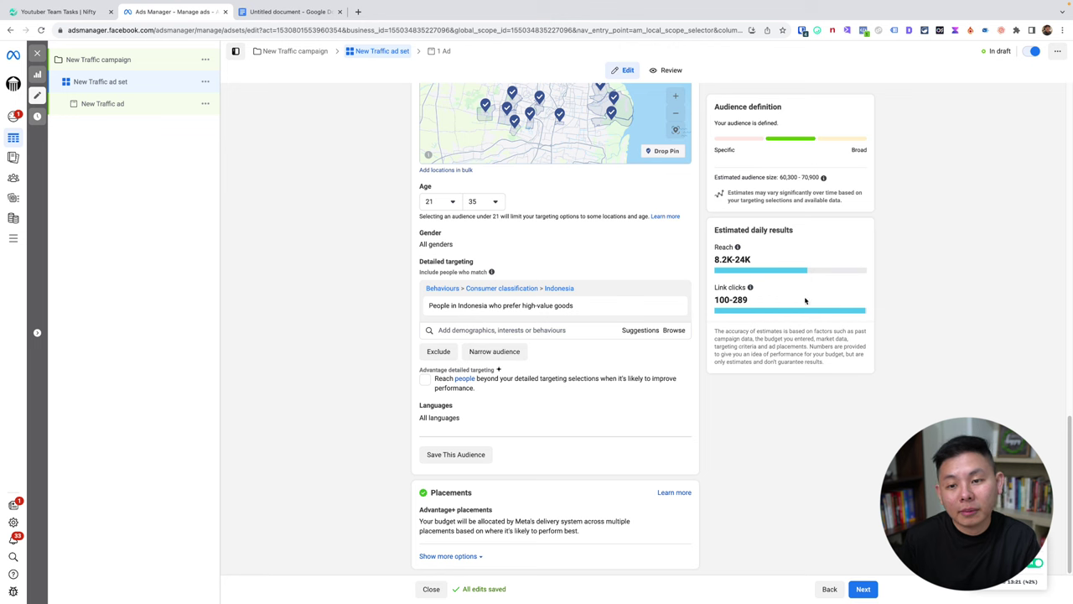
pyautogui.scroll(2, 591, 270)
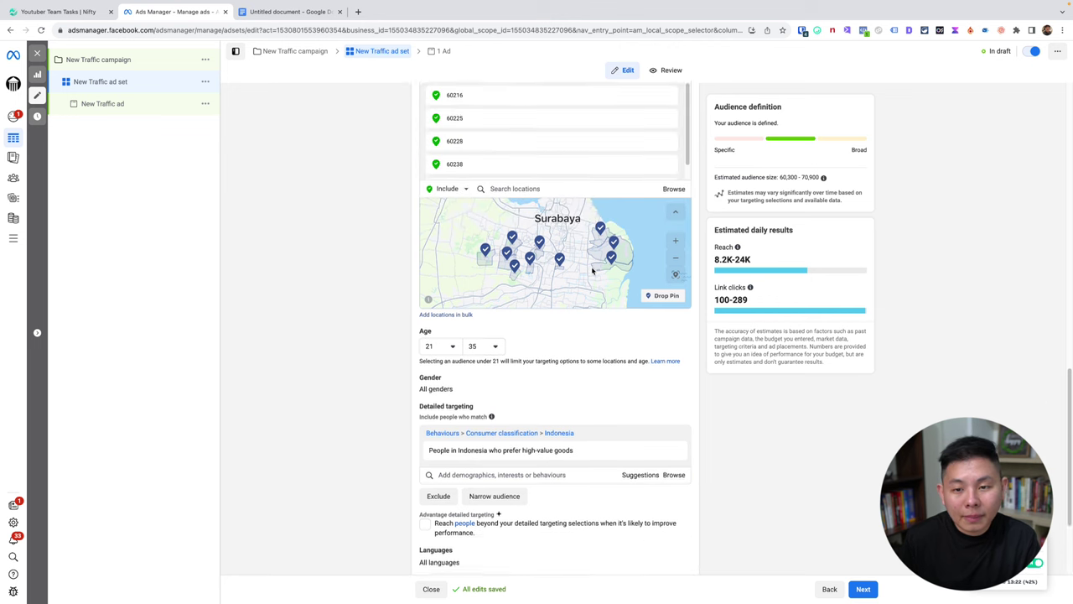
pyautogui.scroll(1, 591, 269)
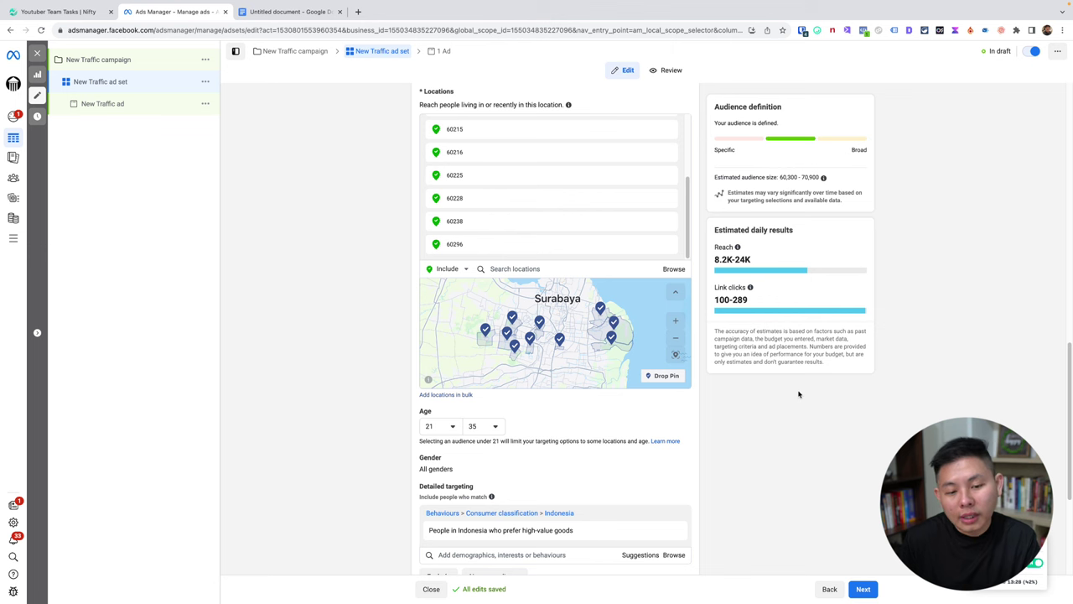
pyautogui.scroll(-1, 798, 394)
pyautogui.moveTo(779, 177); pyautogui.dragTo(822, 177)
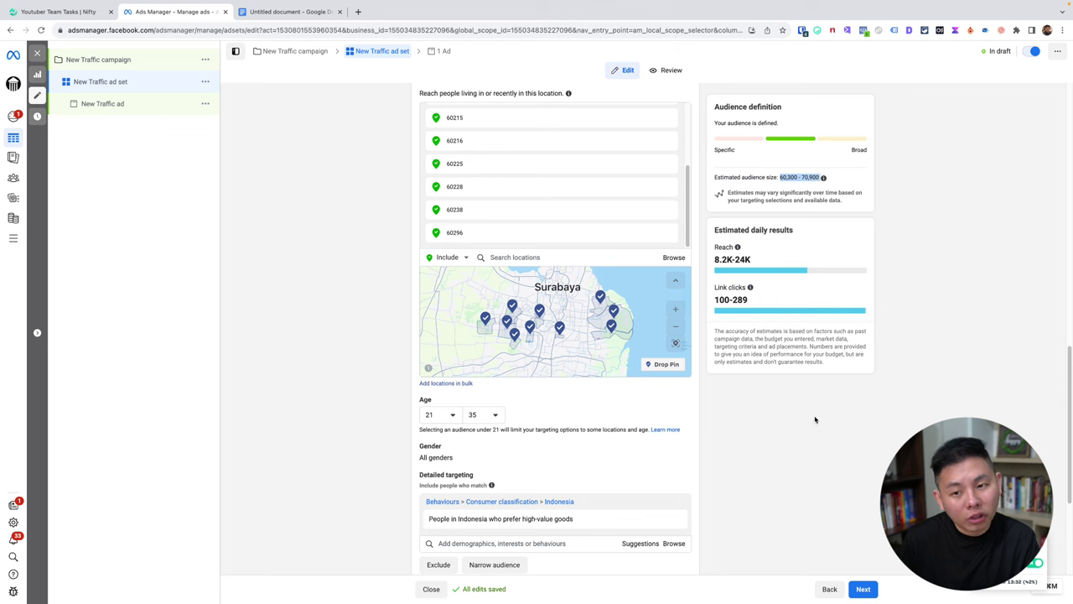
pyautogui.click(778, 446)
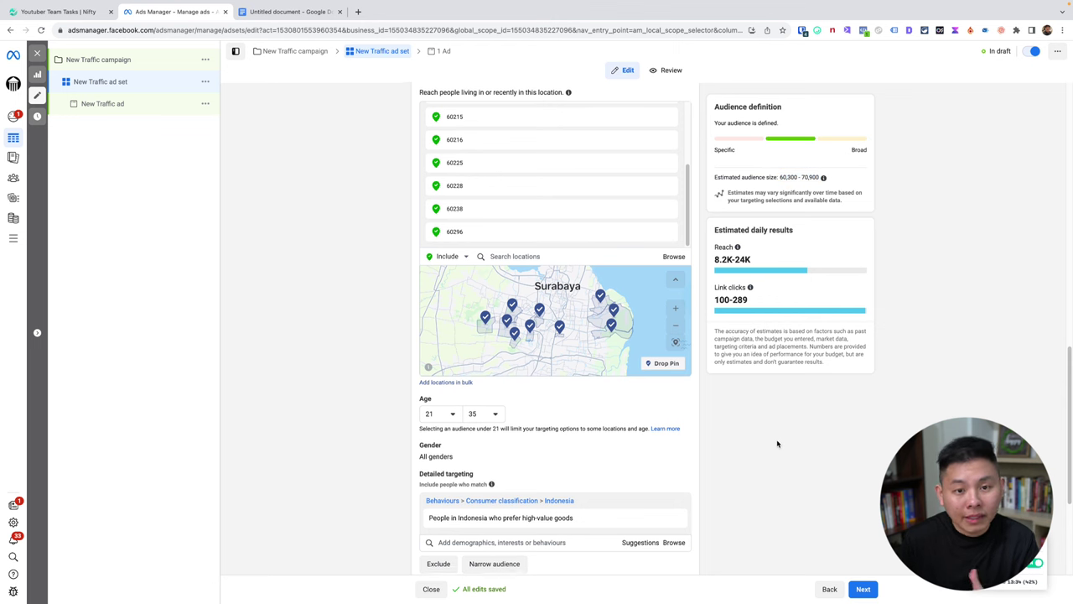
# Expand the ad set's placement options and switch from Advantage+ placements to Manual placements.
pyautogui.scroll(-4, 777, 445)
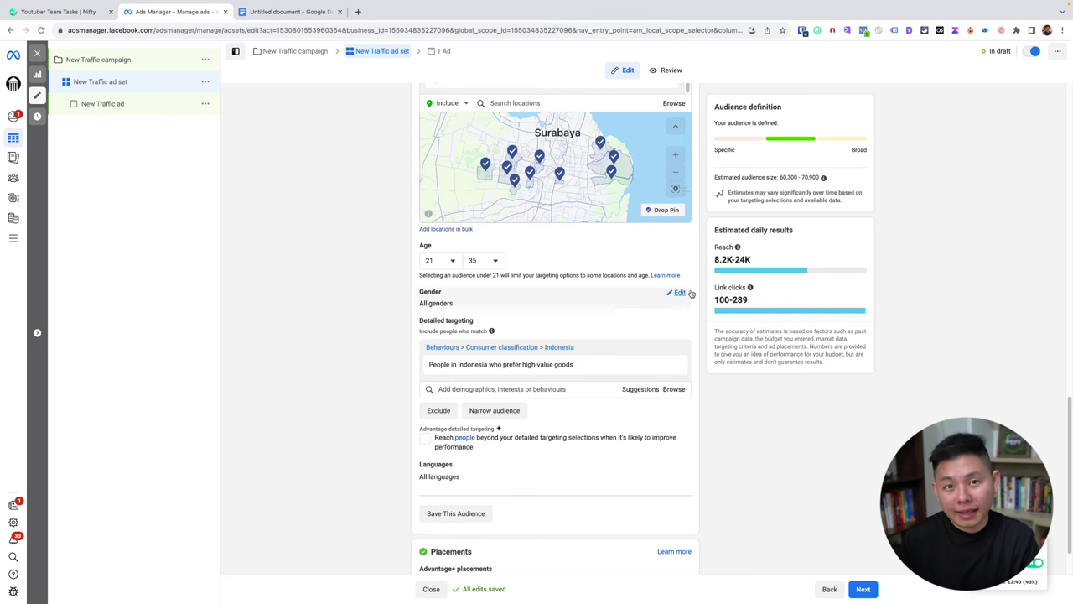
pyautogui.scroll(-1, 730, 444)
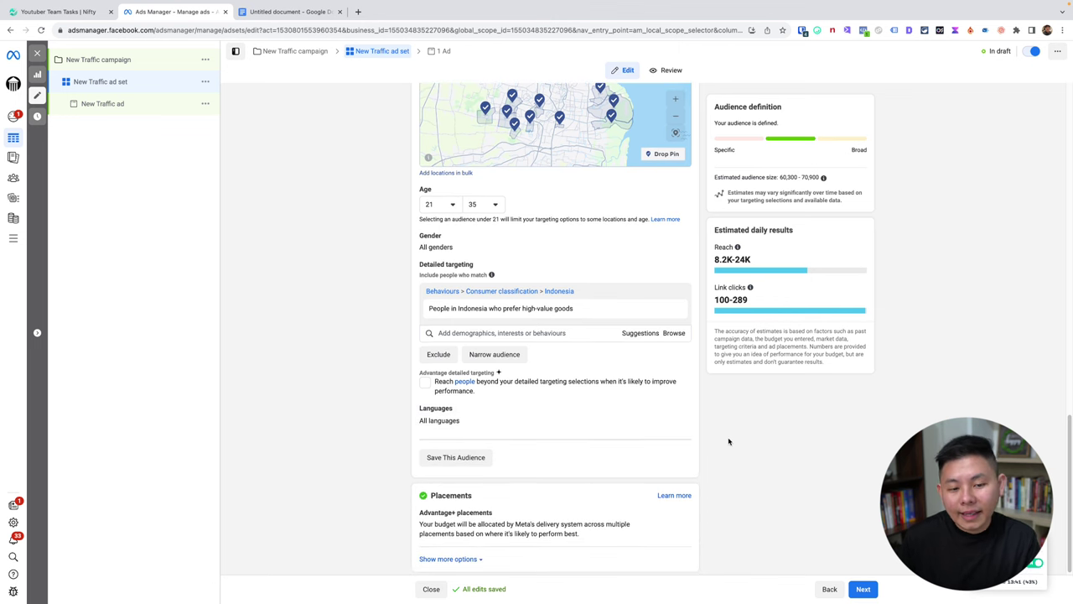
pyautogui.click(470, 560)
pyautogui.scroll(-2, 553, 371)
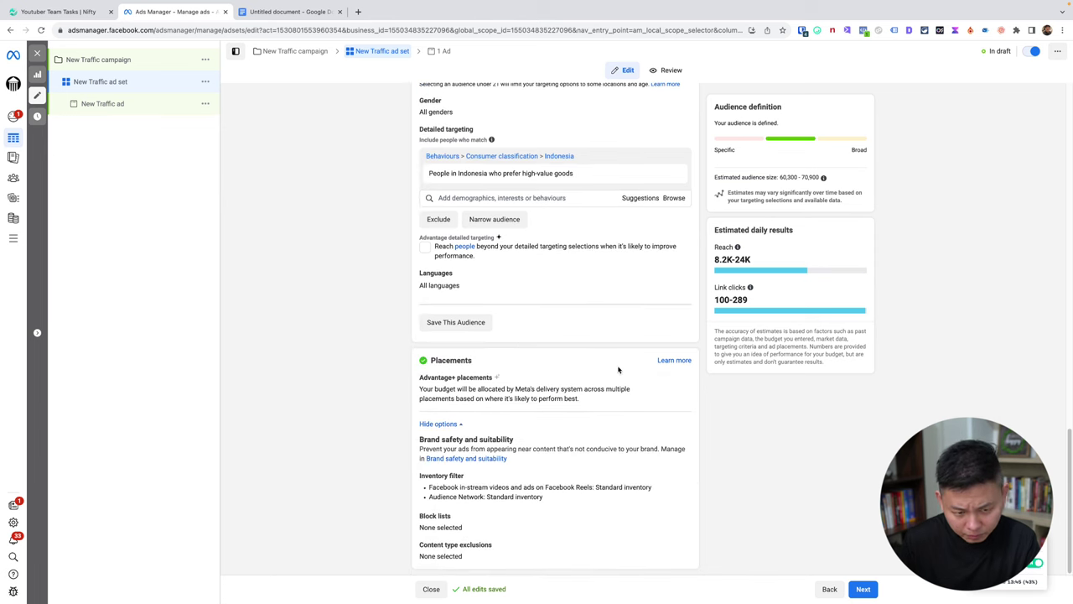
pyautogui.click(678, 379)
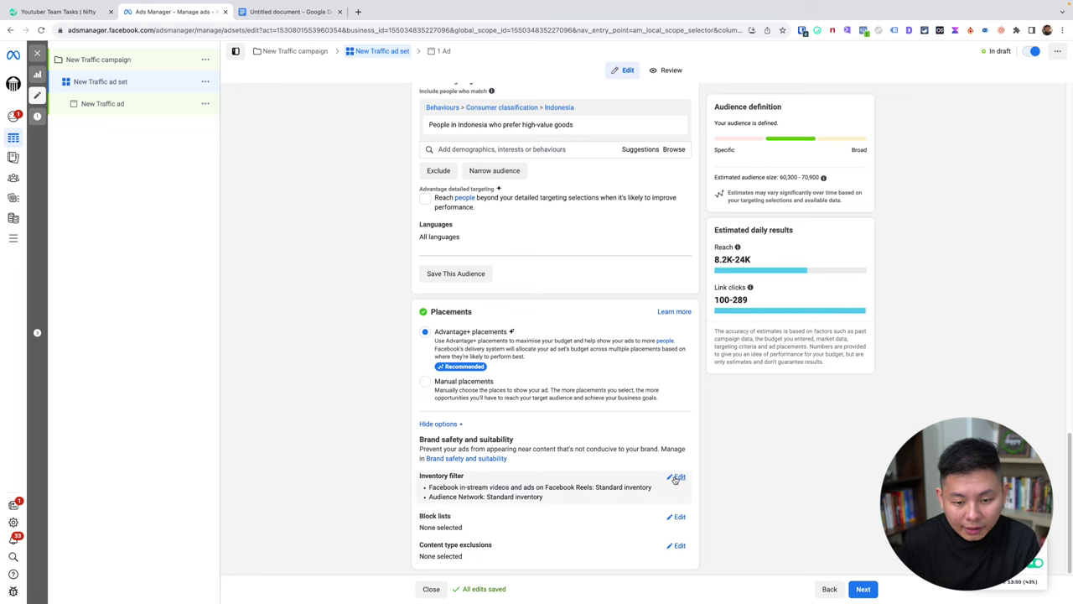
pyautogui.click(483, 378)
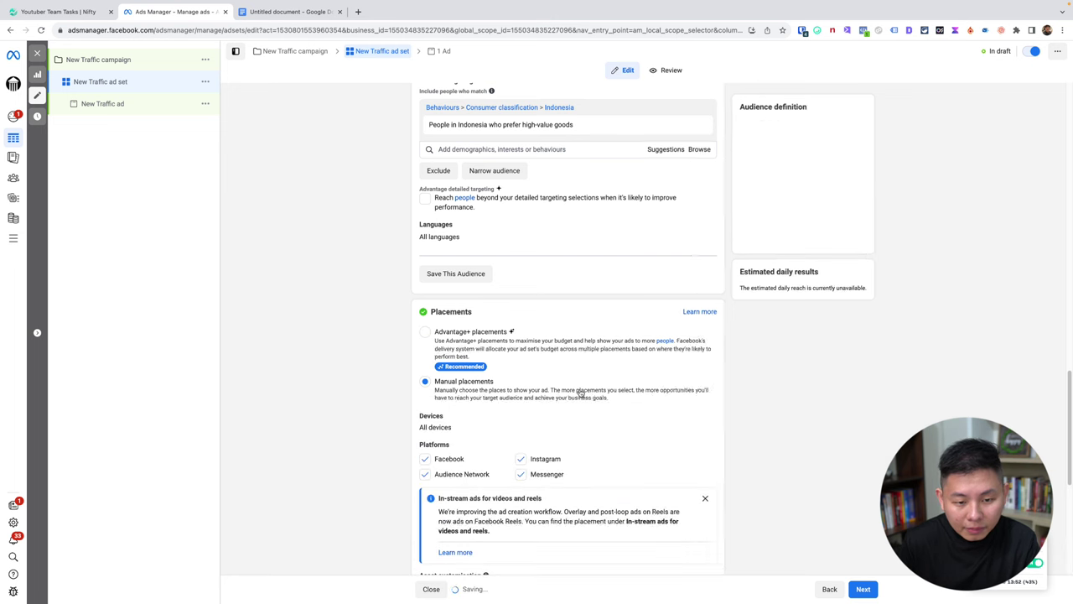
# Limit the devices for the manual placements to Mobile.
pyautogui.scroll(-3, 579, 391)
pyautogui.click(680, 286)
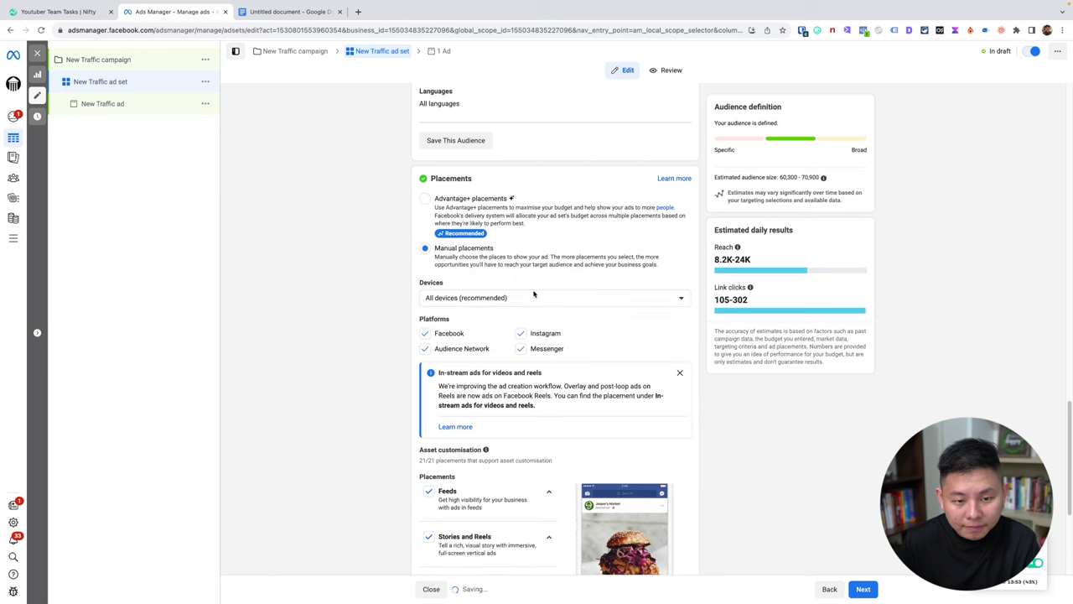
pyautogui.click(510, 295)
pyautogui.click(401, 341)
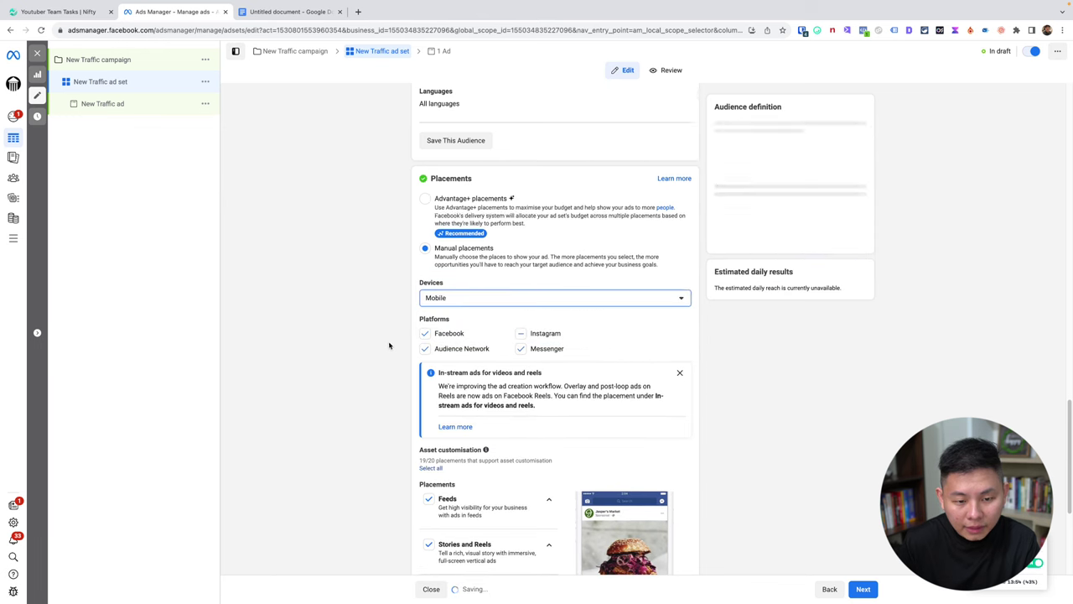
# Show the additional placement options and restrict the specific mobile devices and operating systems to iOS devices only.
pyautogui.scroll(-6, 391, 344)
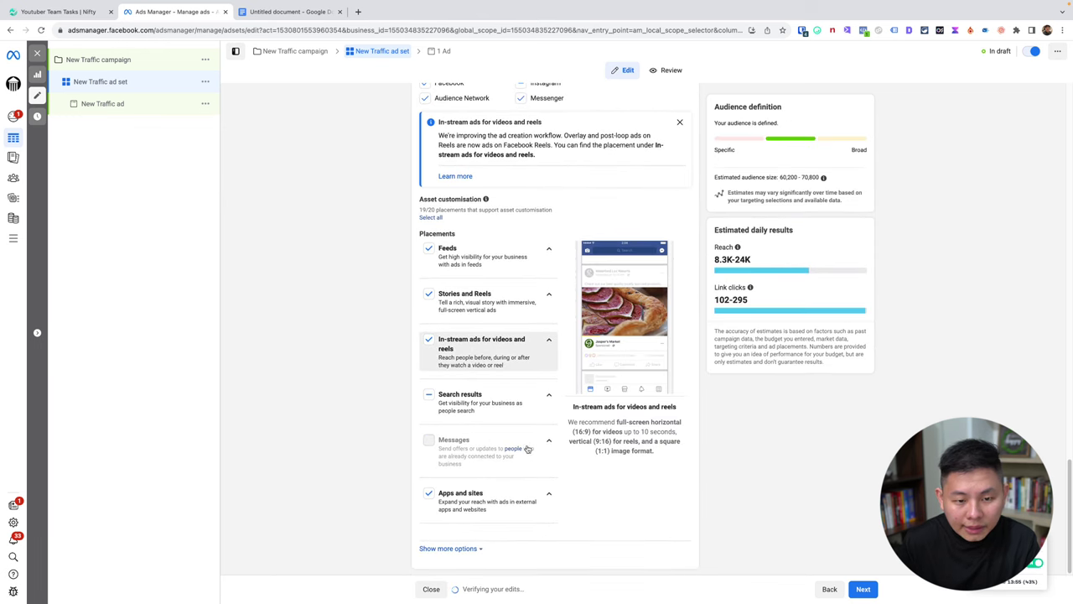
pyautogui.click(446, 549)
pyautogui.scroll(-4, 596, 409)
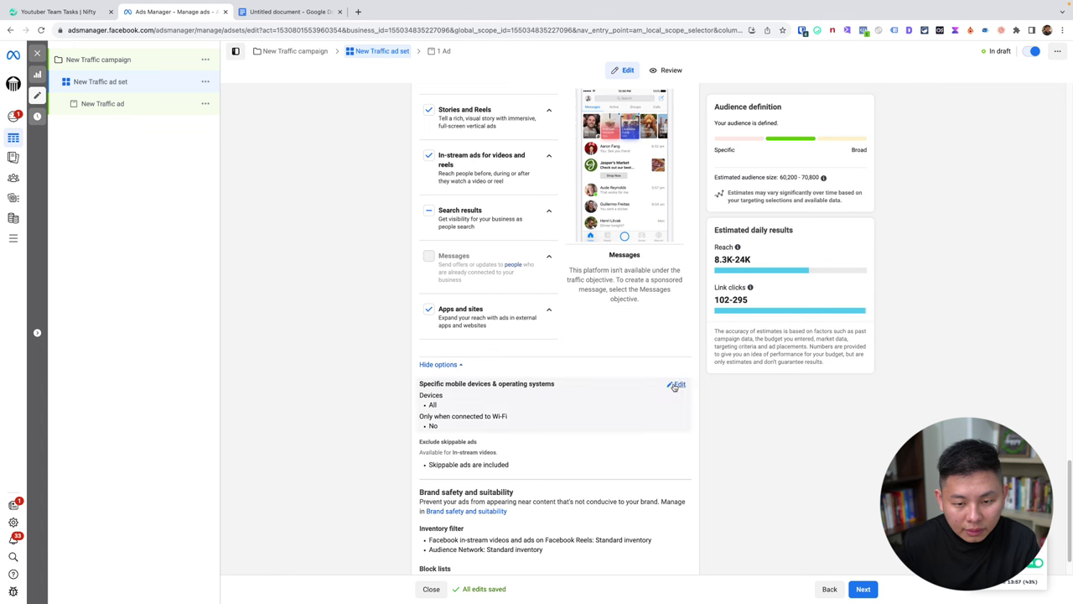
pyautogui.click(673, 387)
pyautogui.click(479, 399)
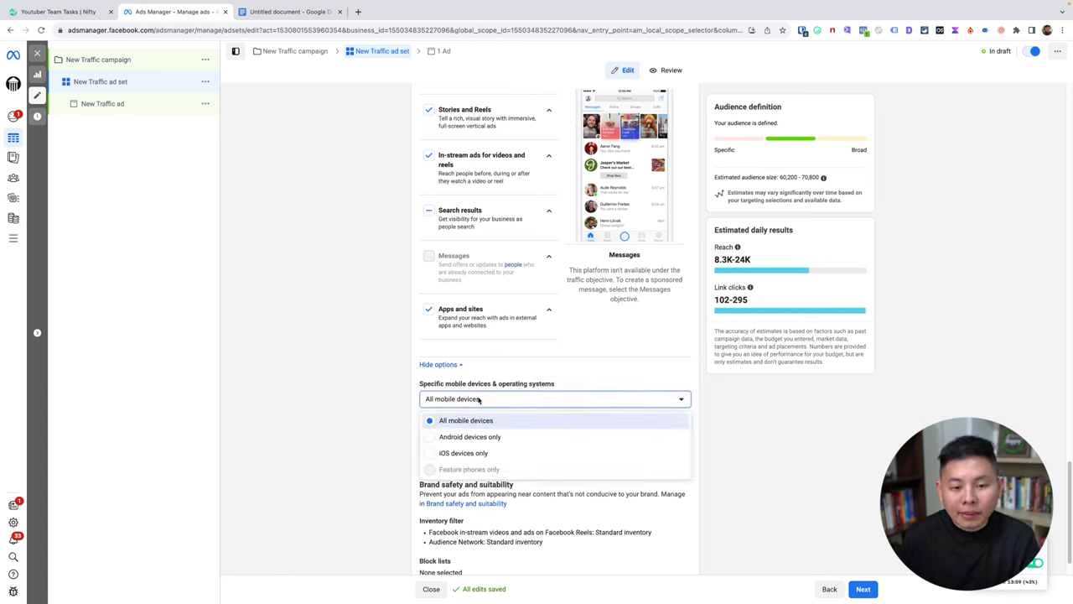
pyautogui.click(475, 453)
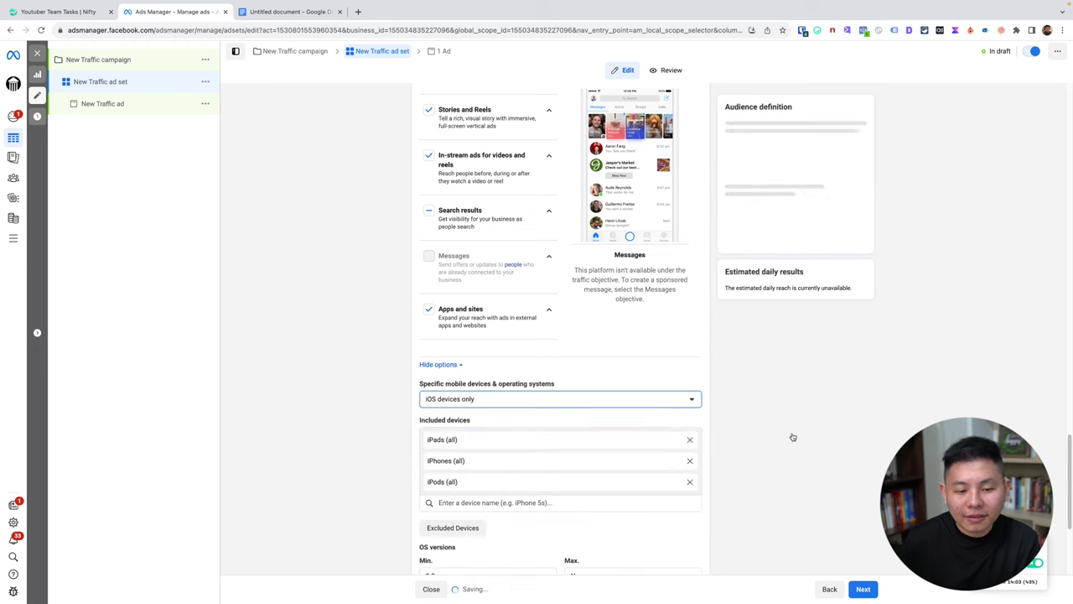
# Review the whole ad set: location postcodes, age range, detailed targeting, manual placements and iOS device settings.
pyautogui.scroll(-2, 757, 406)
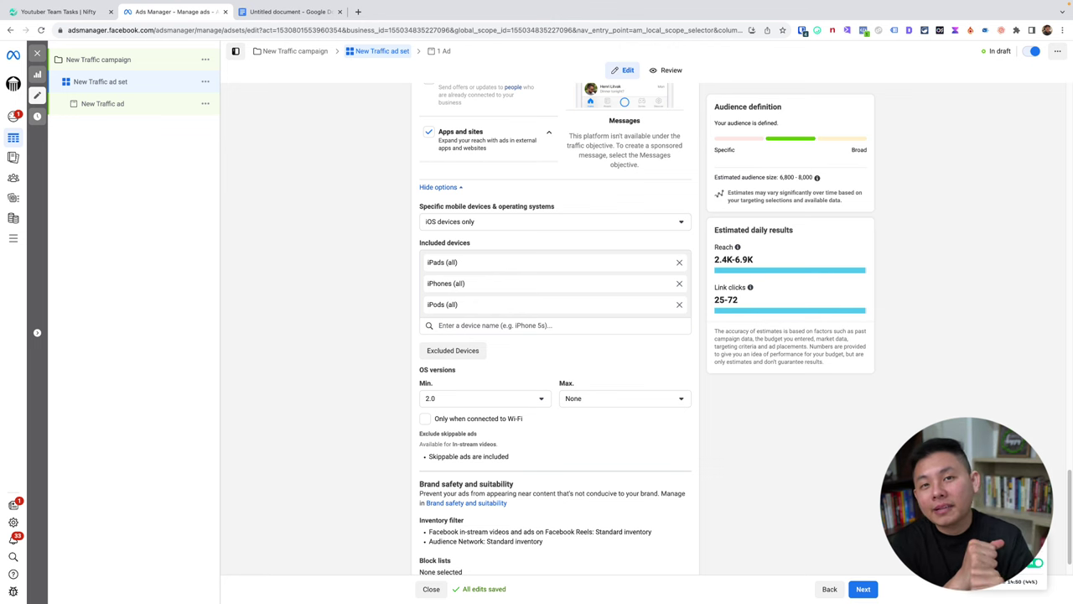
pyautogui.scroll(15, 619, 240)
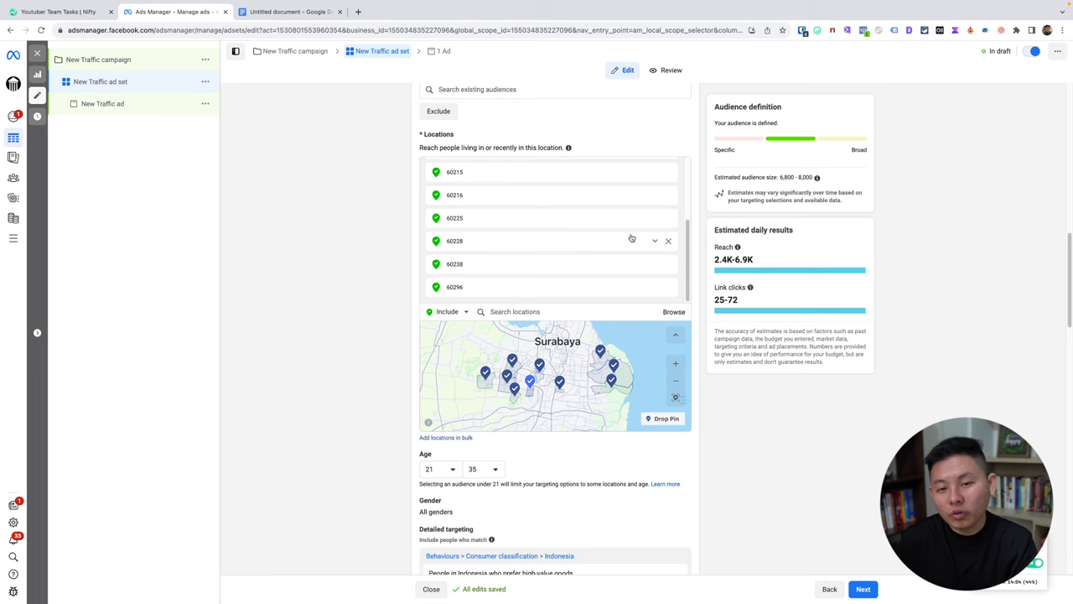
pyautogui.scroll(-2, 634, 240)
pyautogui.scroll(3, 654, 268)
pyautogui.scroll(-2, 673, 312)
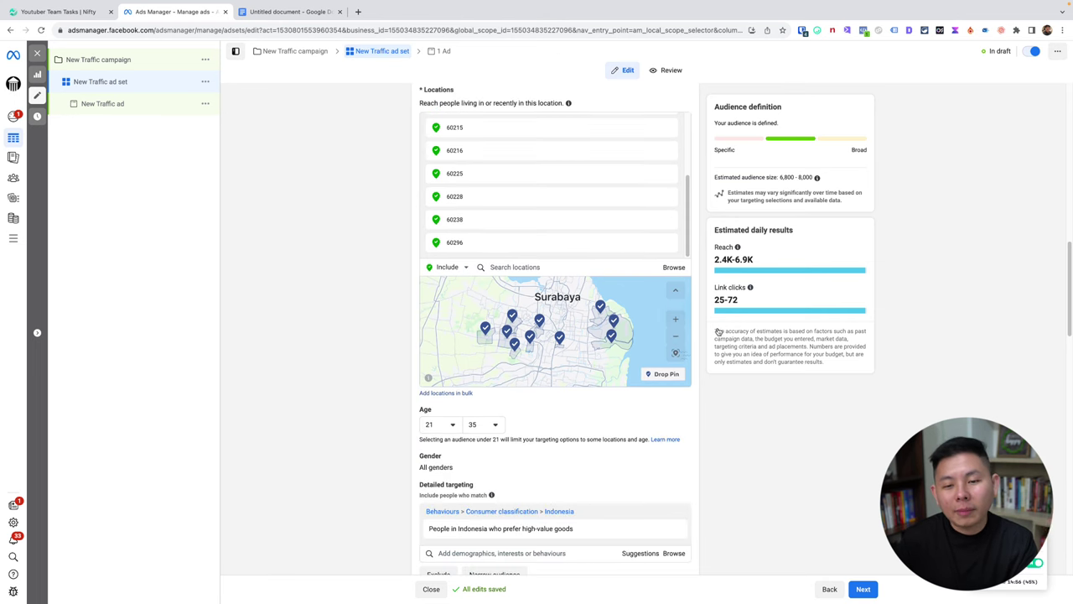
pyautogui.scroll(1, 679, 285)
pyautogui.moveTo(689, 253); pyautogui.dragTo(689, 200)
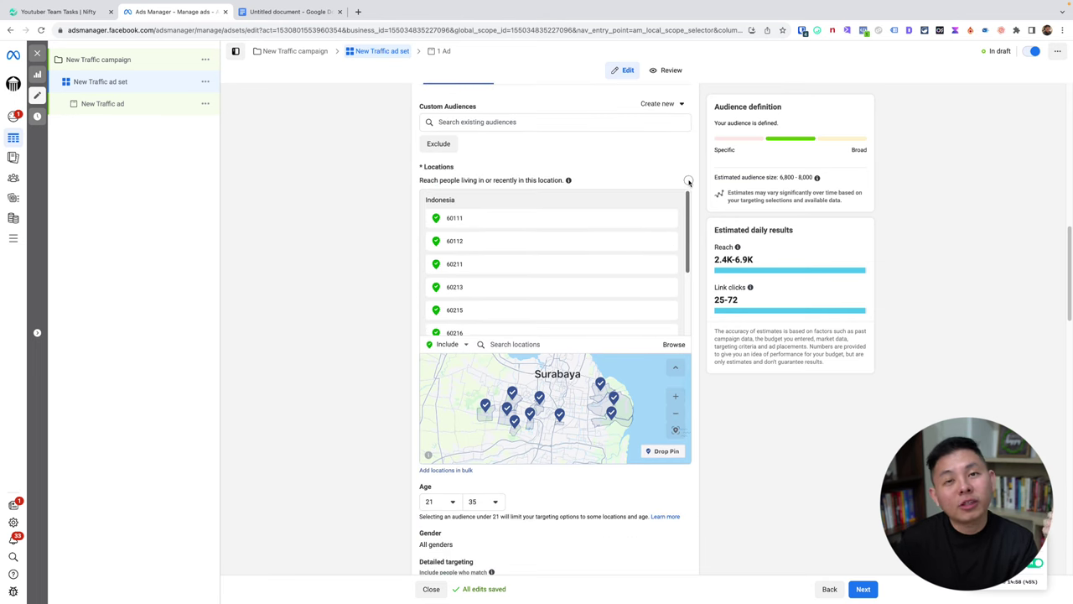
pyautogui.scroll(-4, 620, 369)
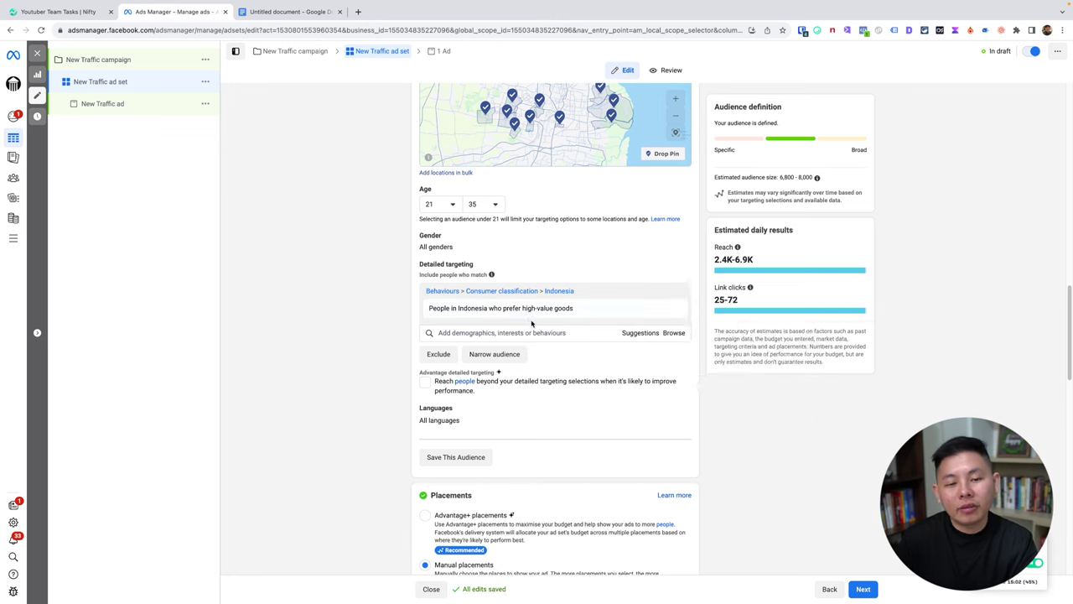
pyautogui.moveTo(524, 313)
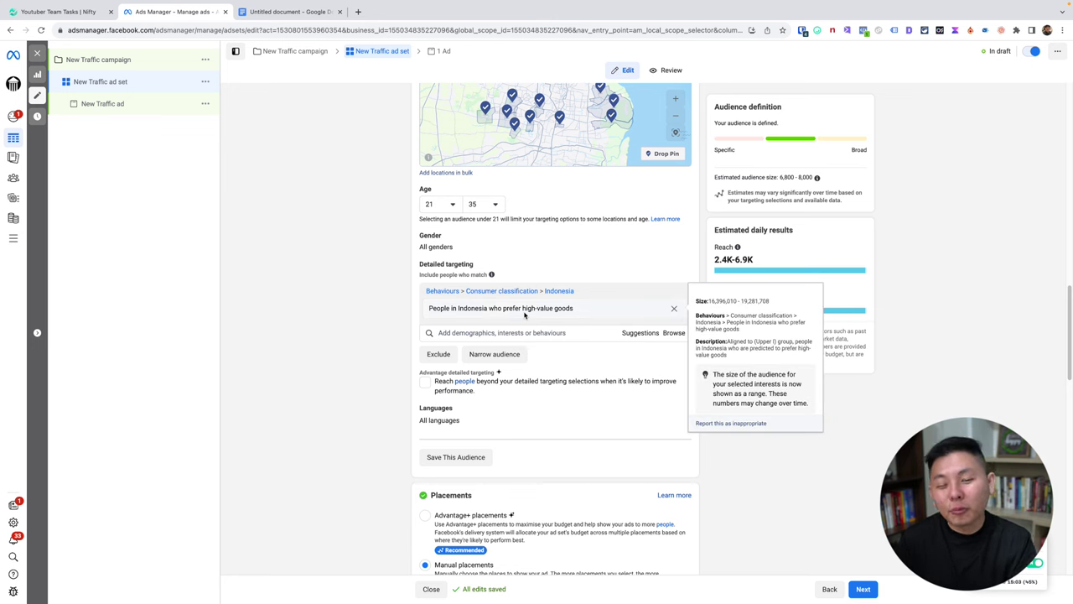
pyautogui.scroll(-5, 627, 409)
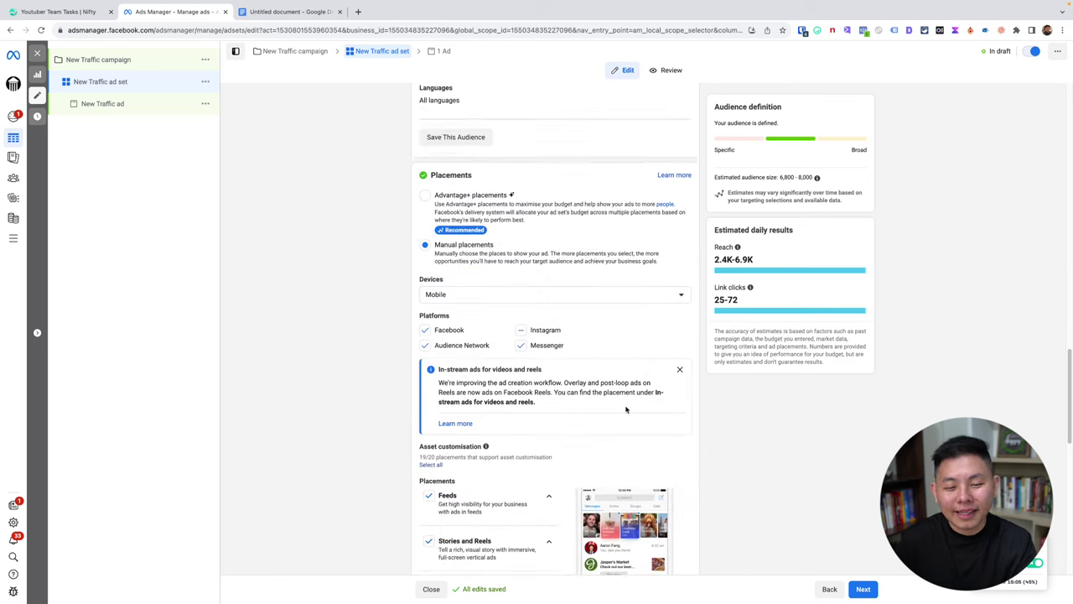
pyautogui.scroll(-6, 608, 376)
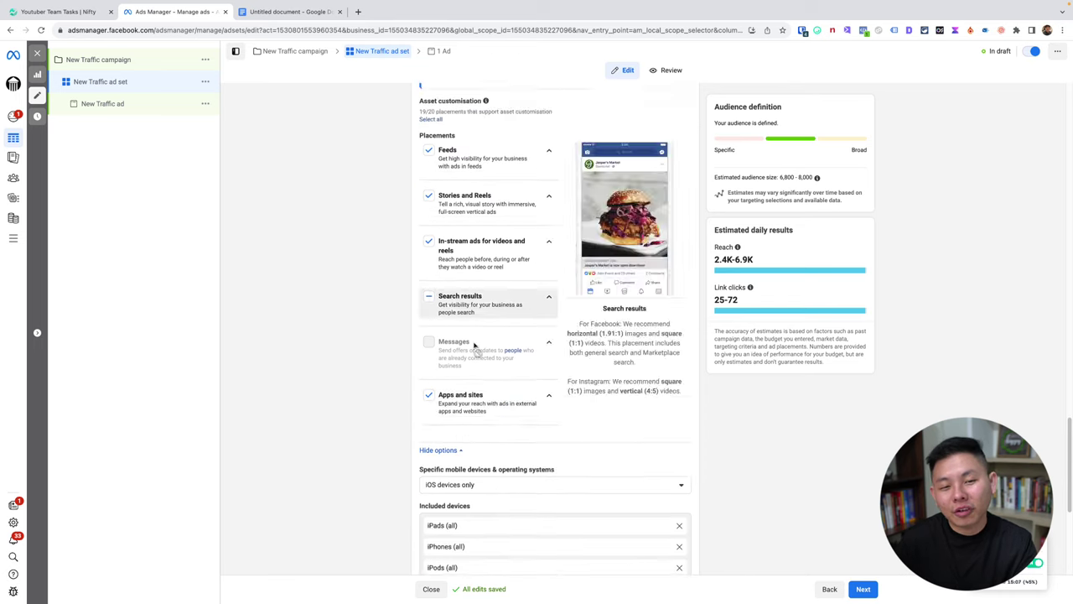